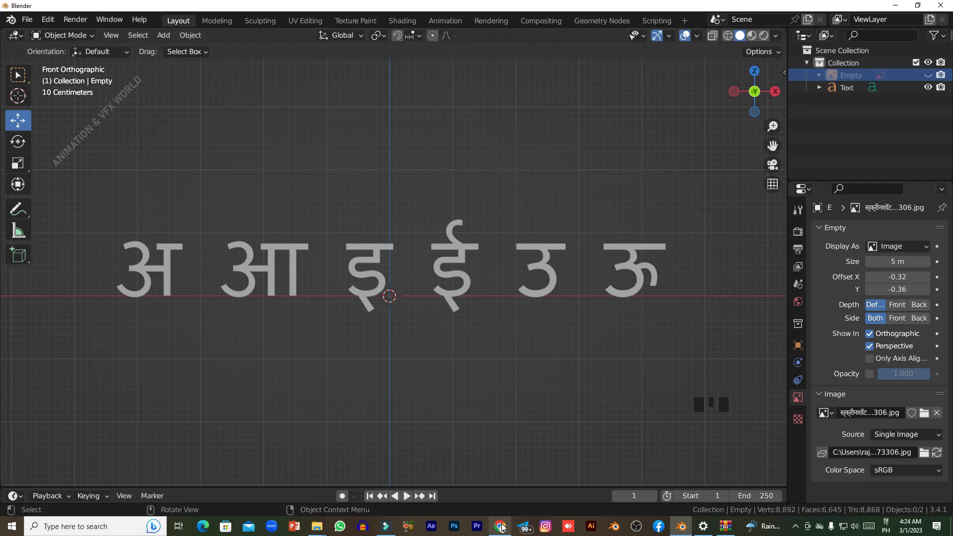
Step: Switch to Chrome and read the ChatGPT answer on how to write Hindi text in Blender
left_click(622, 345)
left_click(500, 527)
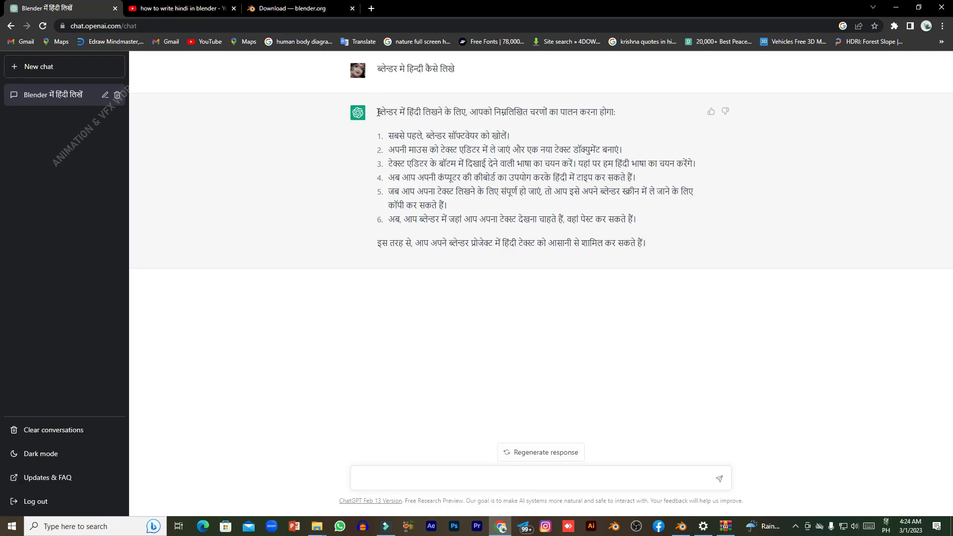
left_click_drag(379, 112, 624, 113)
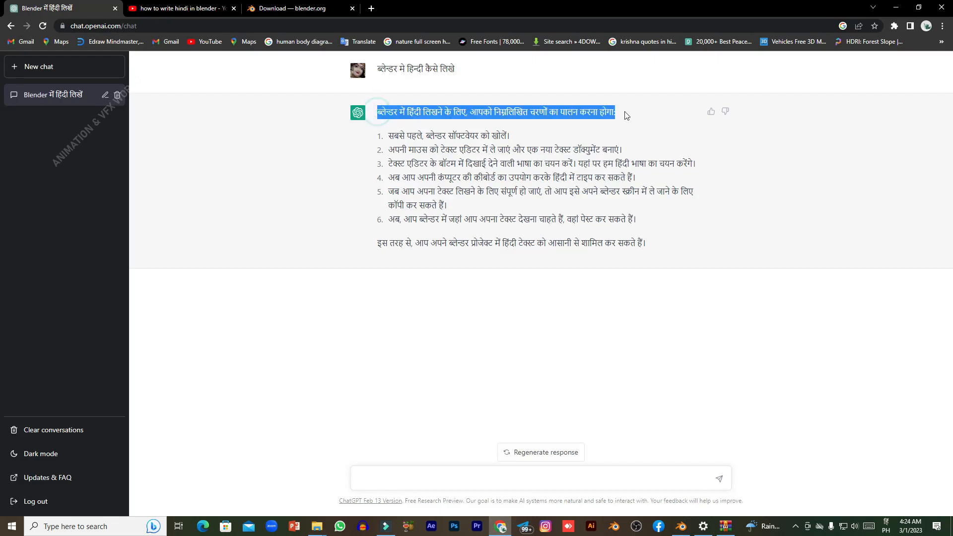
left_click(674, 139)
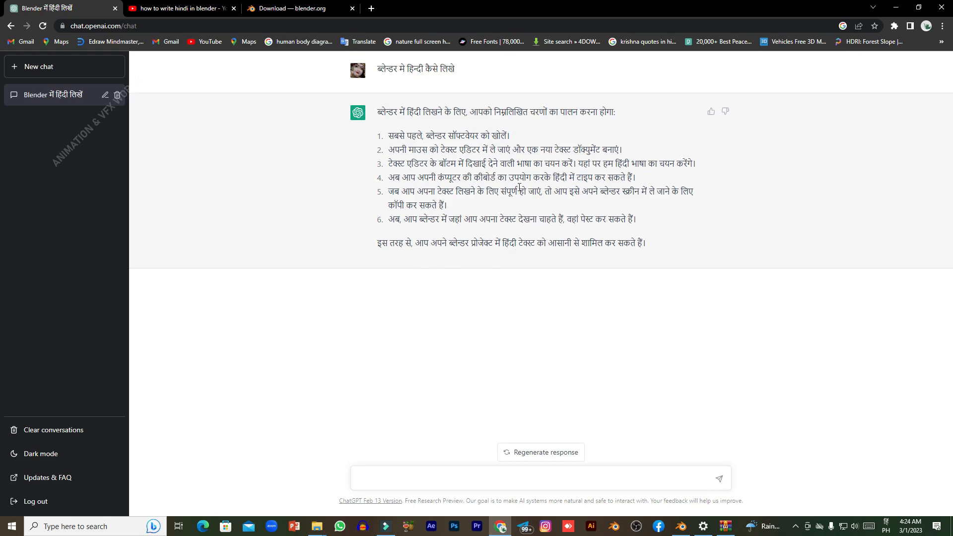
left_click(391, 132)
left_click(693, 274)
Step: Switch back to Blender and inspect the Hindi letters from an angle, returning to the front view
left_click(678, 528)
middle_click_drag(432, 328, 550, 334)
key("KP_1")
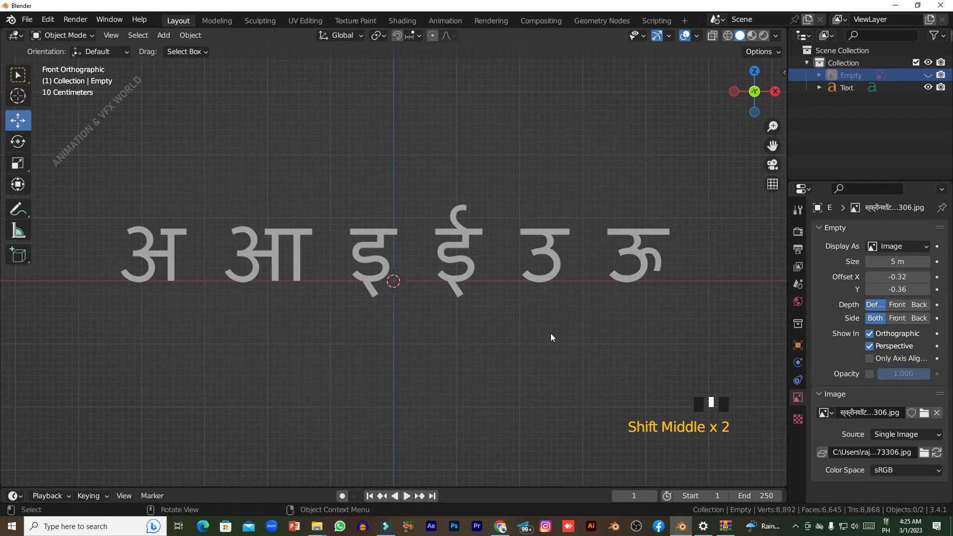
double_click(534, 378)
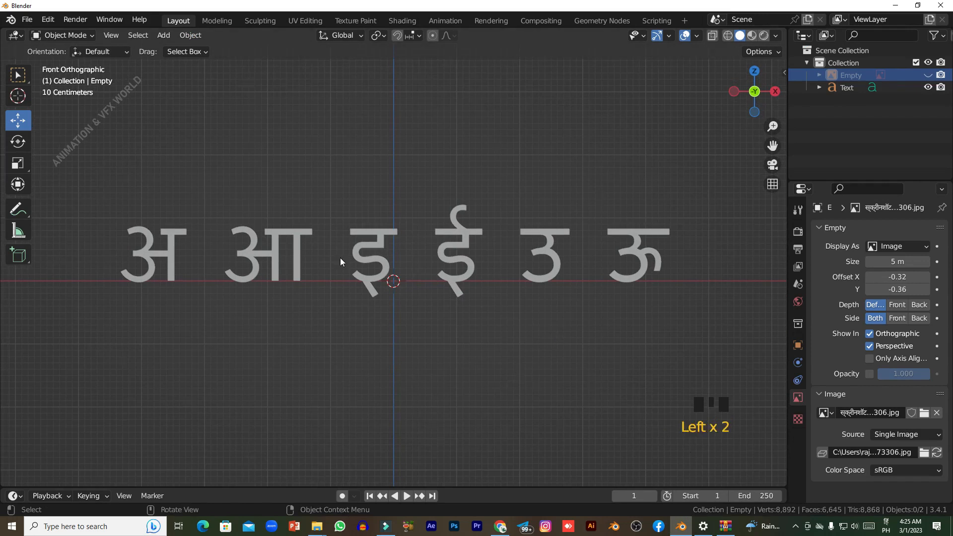
middle_click_drag(378, 226, 397, 288)
key("KP_1")
left_click(75, 529)
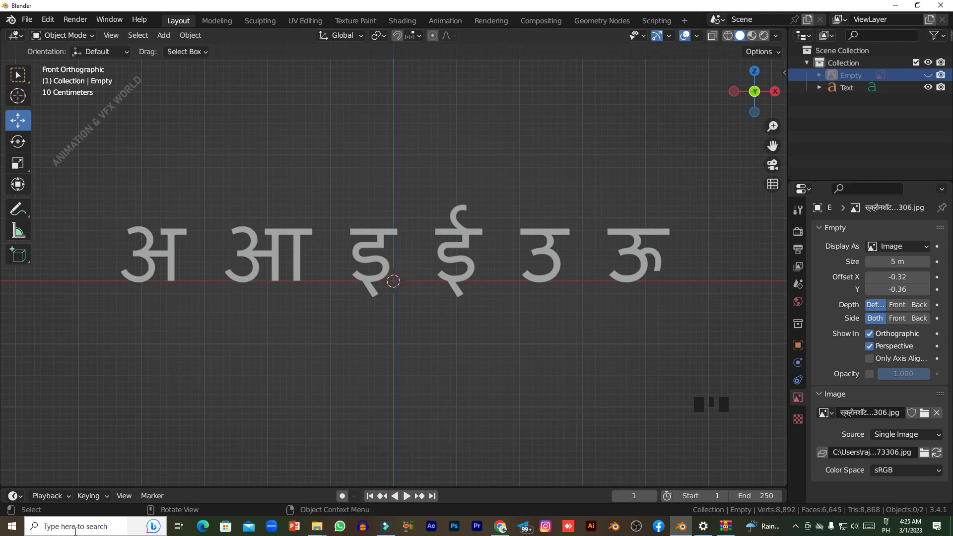
type("sett")
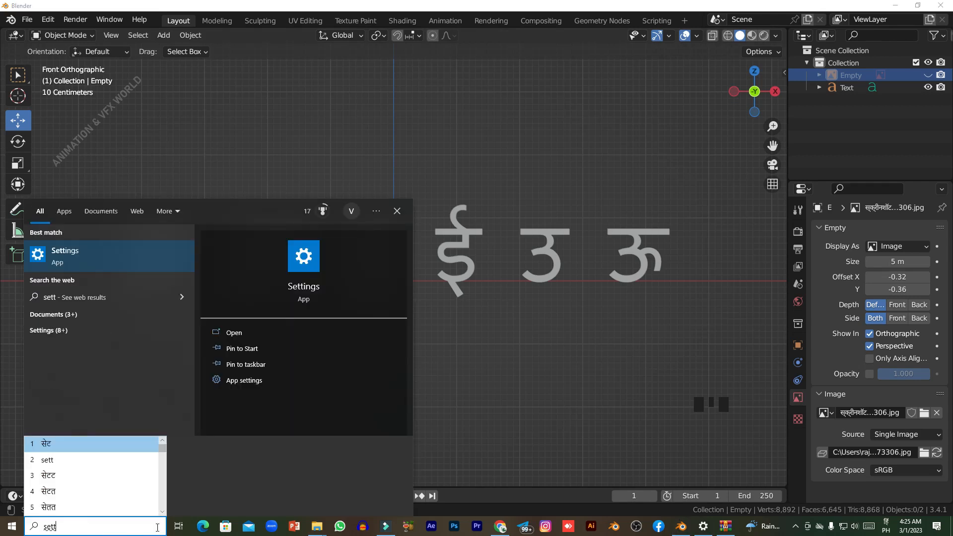
left_click(886, 528)
left_click(887, 529)
left_click(886, 529)
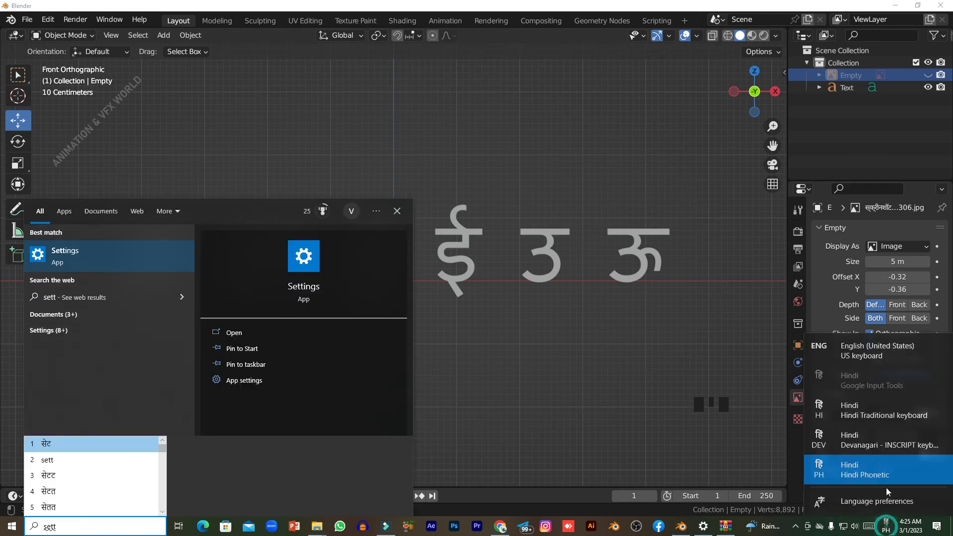
left_click(505, 385)
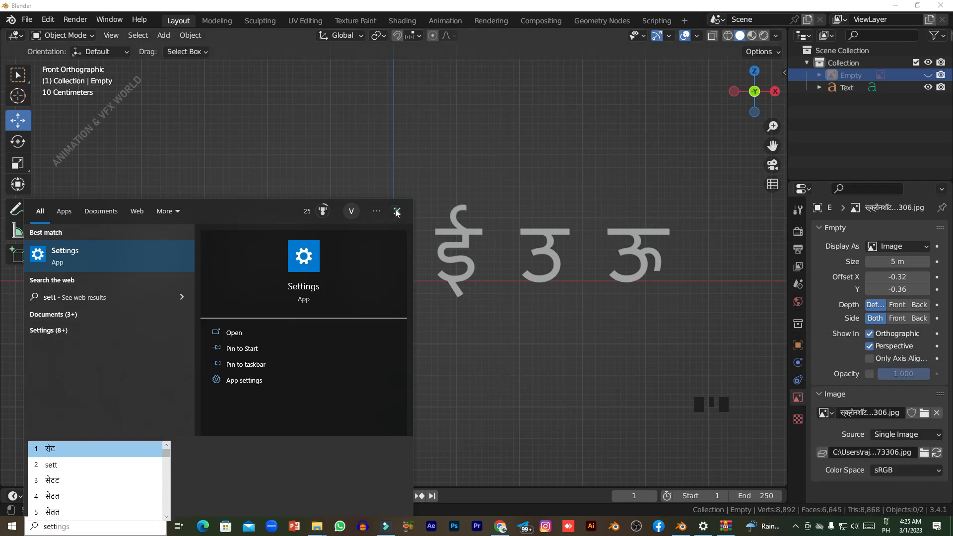
left_click(395, 209)
Step: Switch the Windows input language to English (United States) with the US keyboard
left_click(885, 527)
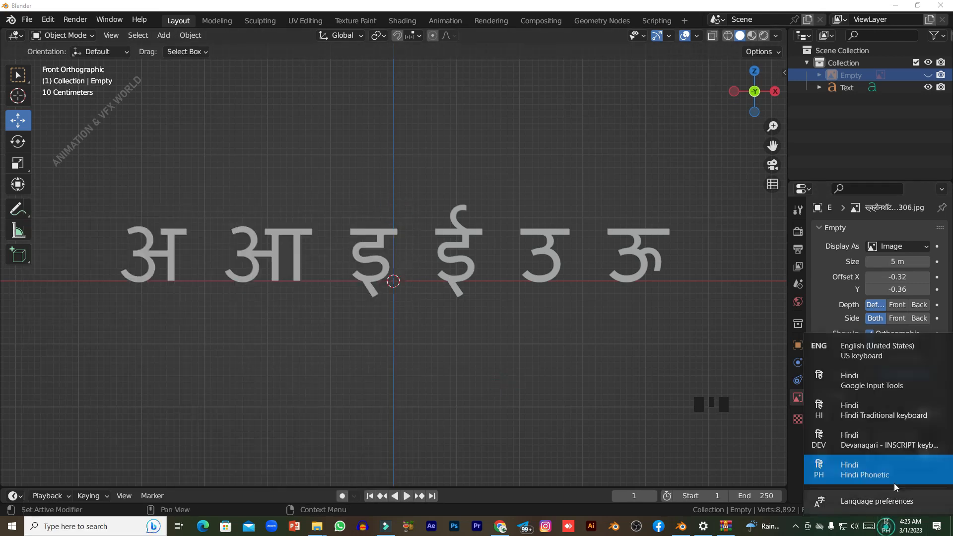
left_click(855, 348)
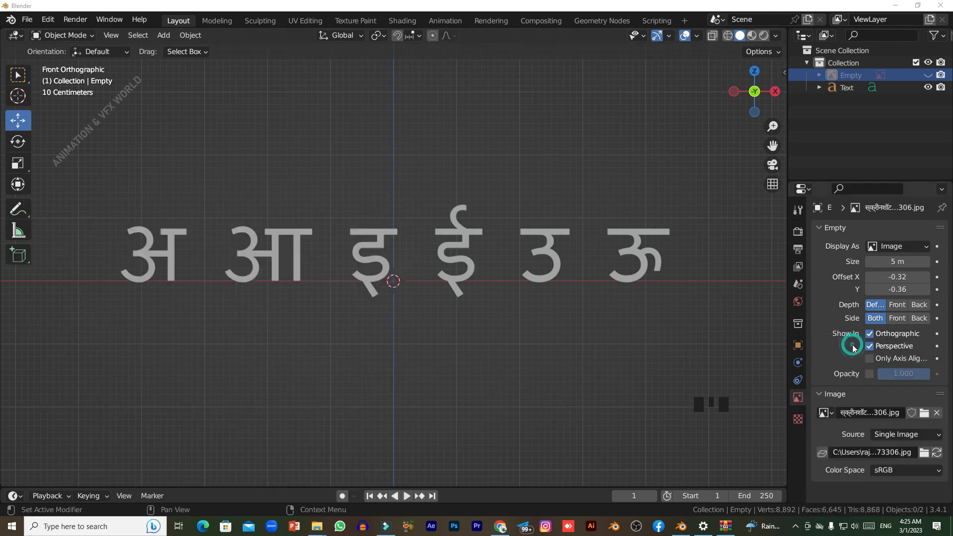
left_click(886, 526)
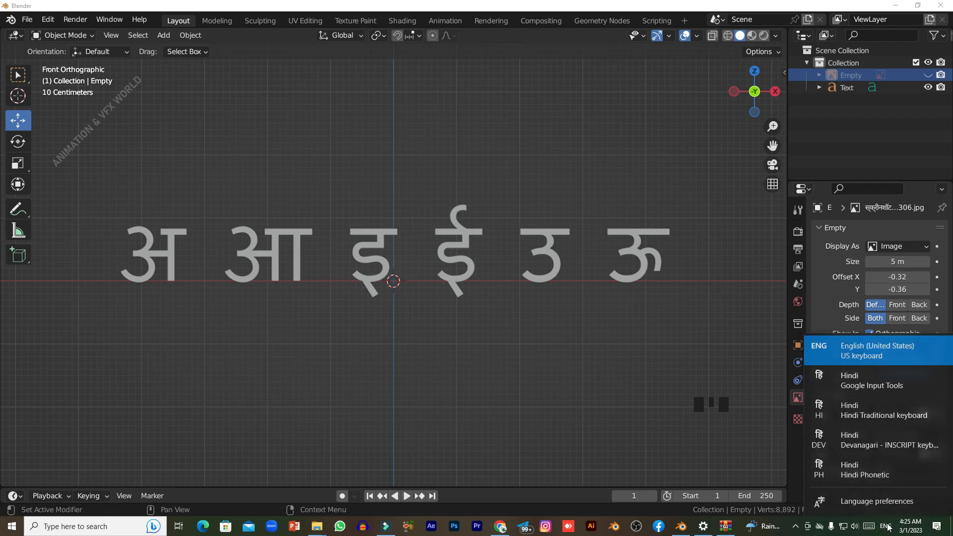
left_click(887, 526)
Step: Search Windows for "sett", open the Settings app and go to the Language page under Time & Language
left_click(117, 524)
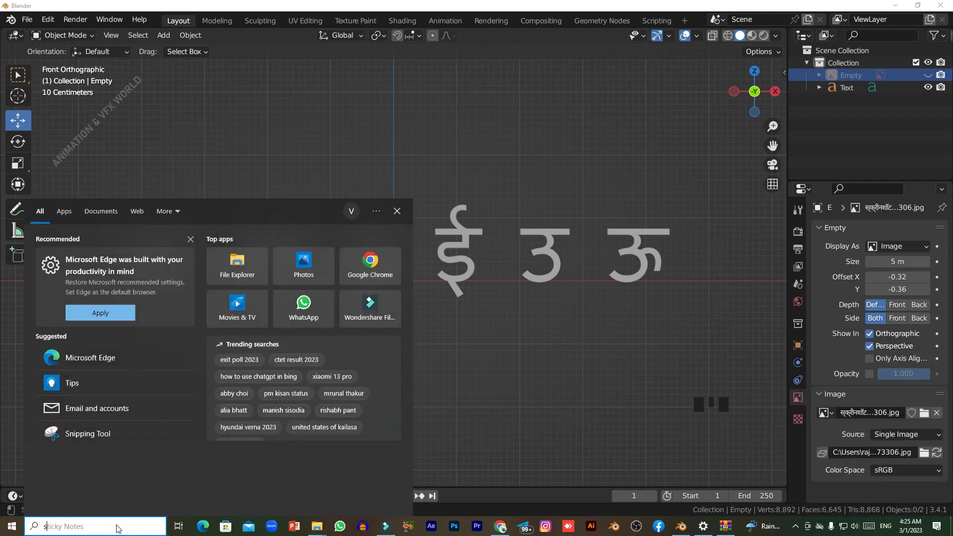
type("sett")
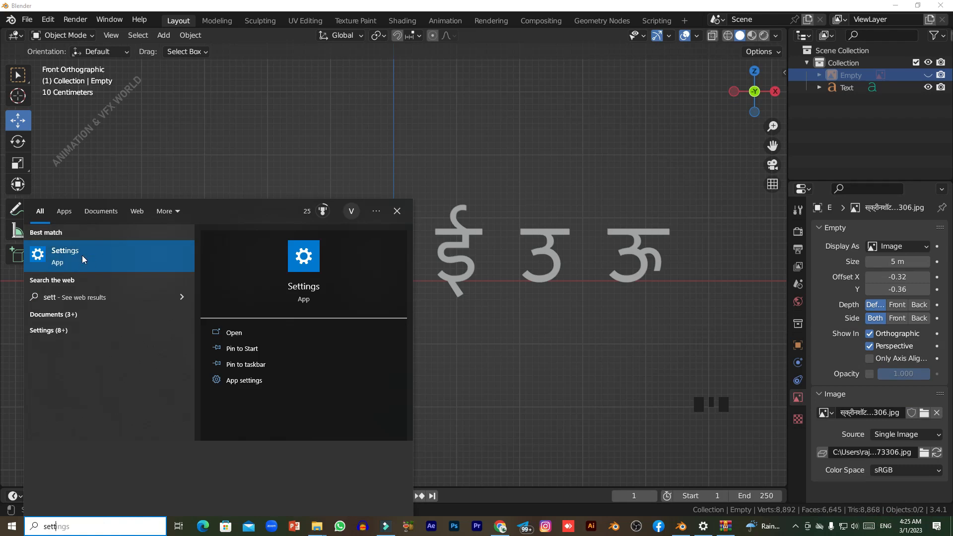
left_click(85, 258)
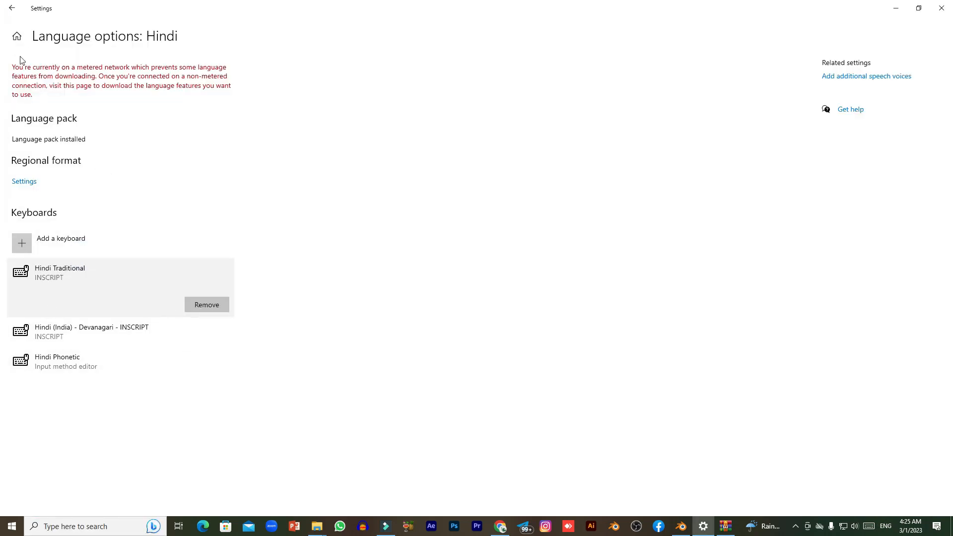
left_click(11, 9)
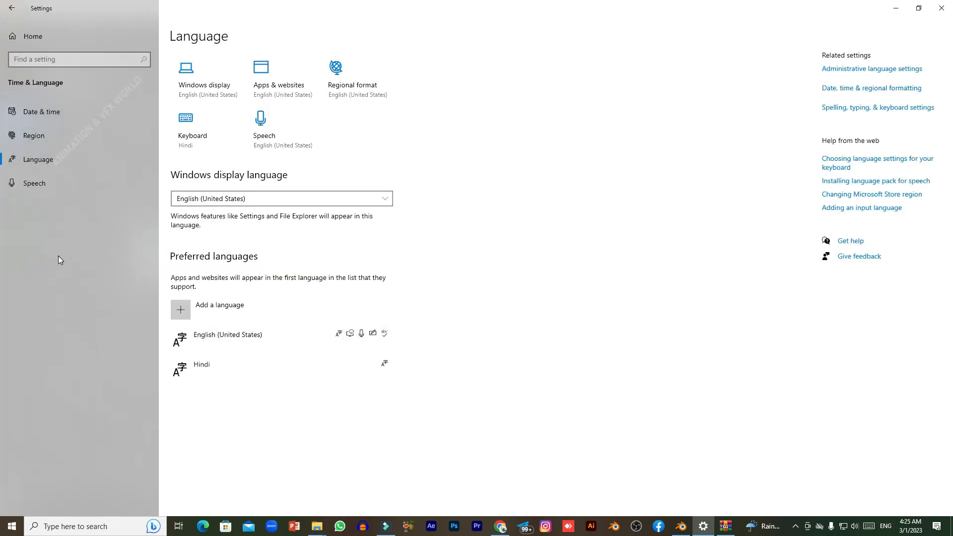
left_click(35, 113)
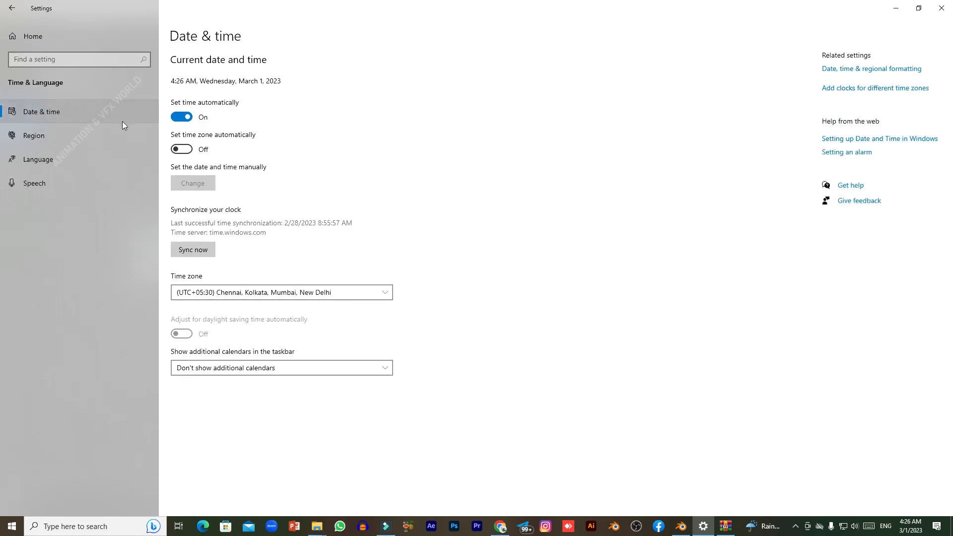
left_click(55, 162)
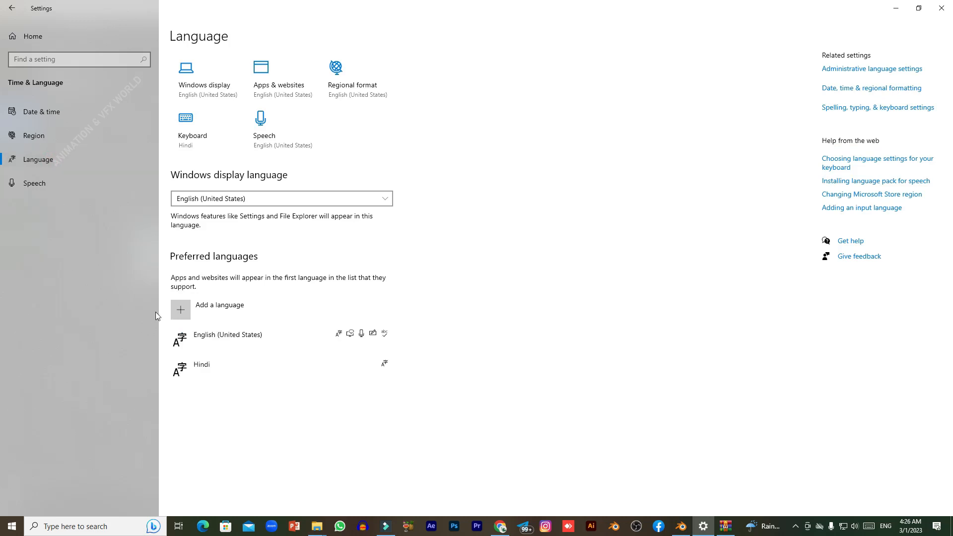
left_click(181, 311)
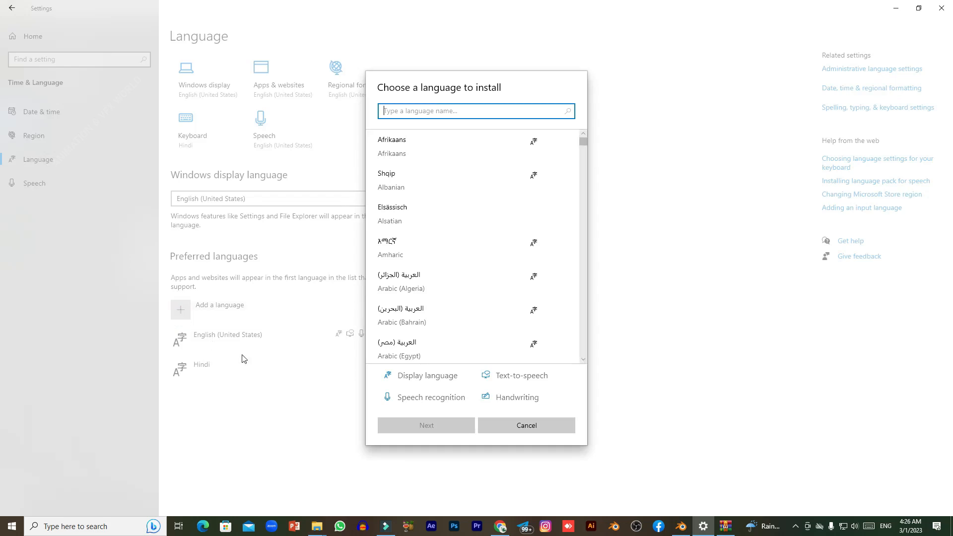
left_click(470, 110)
type("hind")
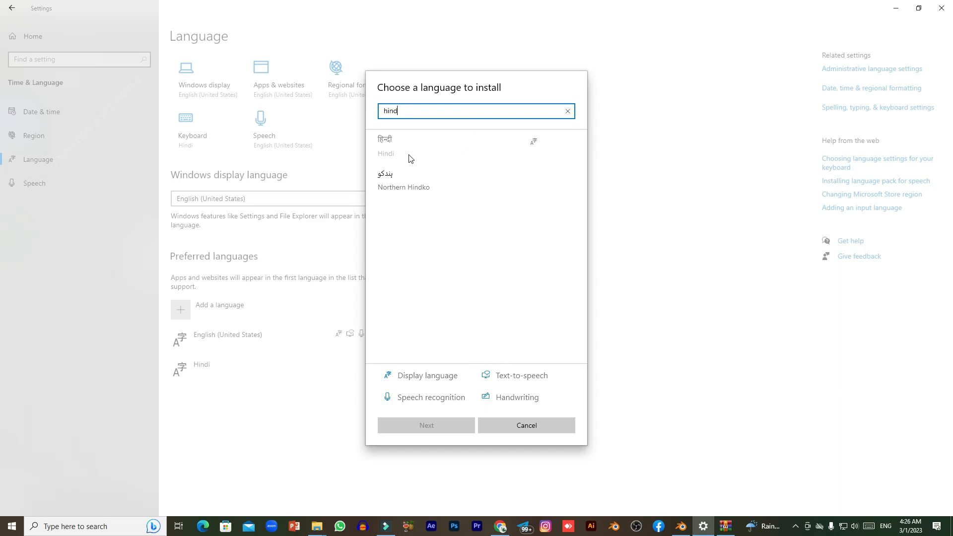
left_click(395, 147)
left_click(386, 148)
left_click(390, 187)
left_click(424, 431)
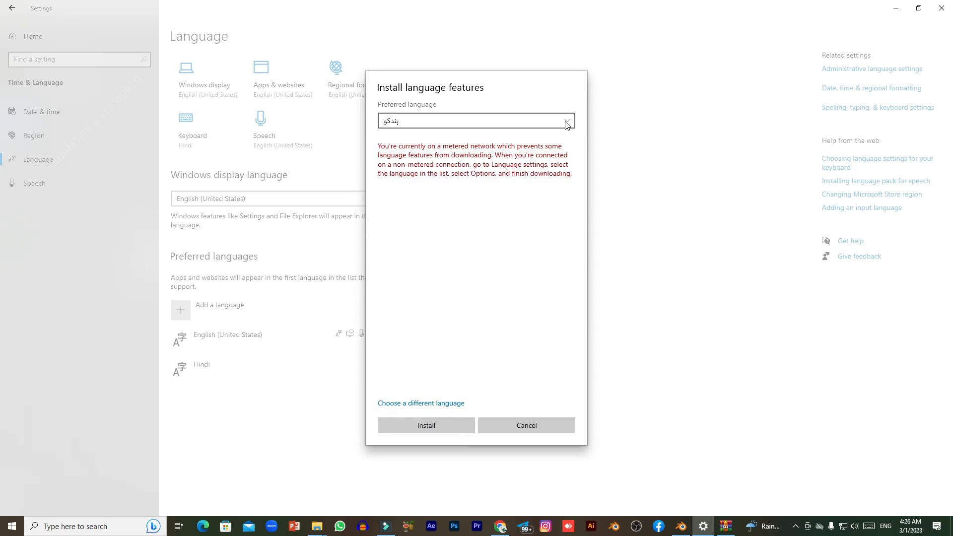
left_click(534, 425)
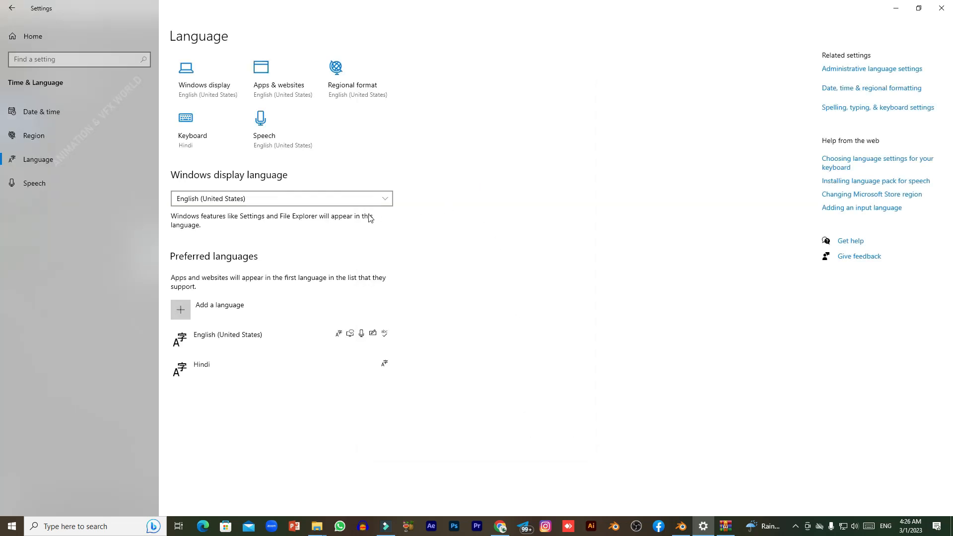
Step: Remove Hindi from the preferred languages and install it again with its language pack
left_click(232, 365)
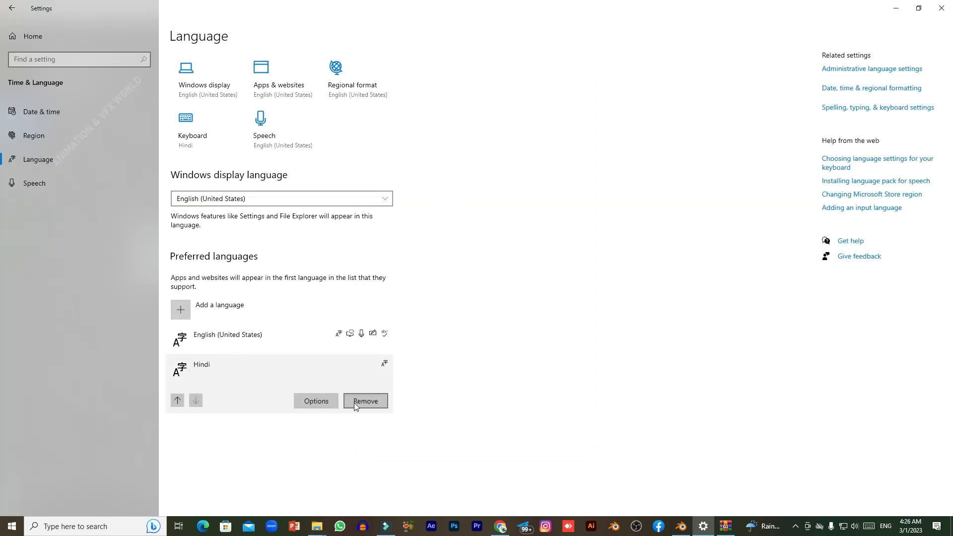
left_click(366, 400)
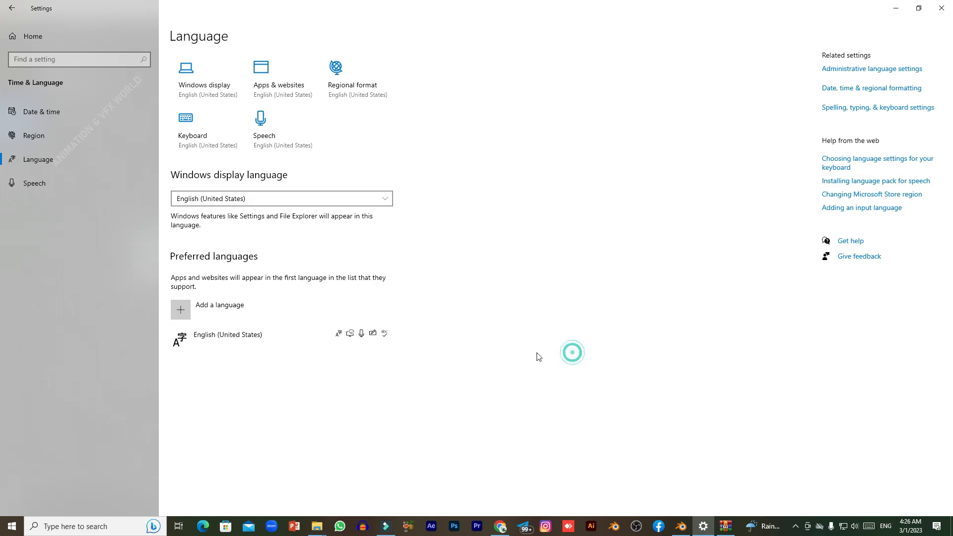
left_click(180, 313)
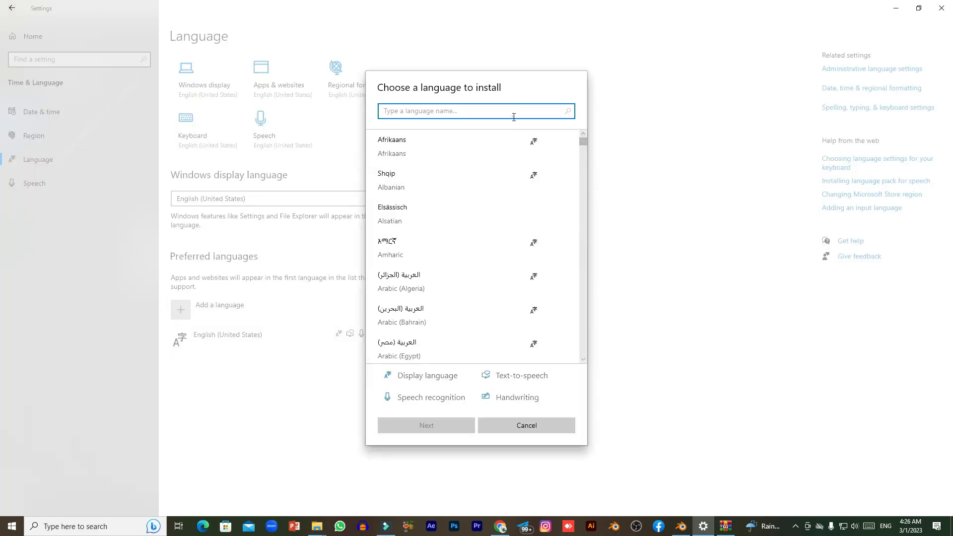
type("hind")
left_click(406, 148)
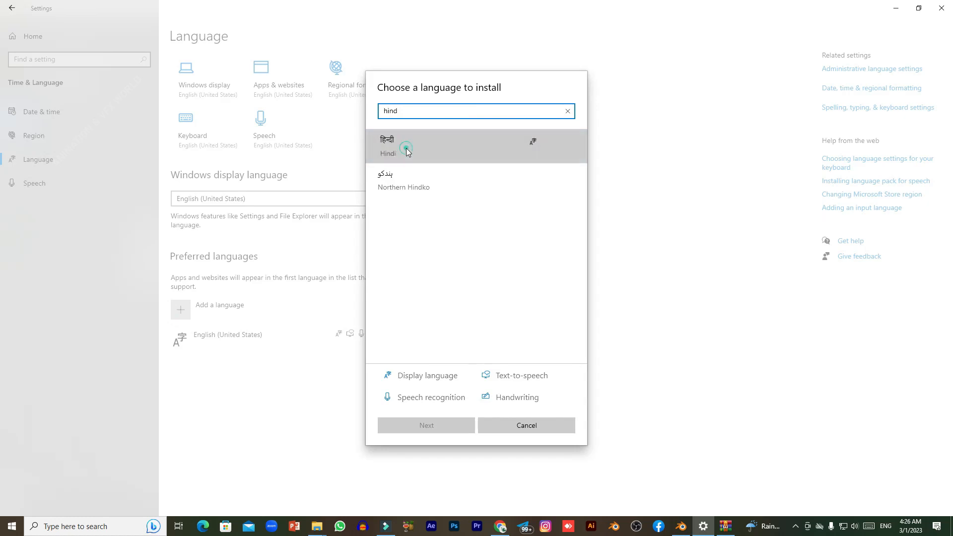
left_click(423, 429)
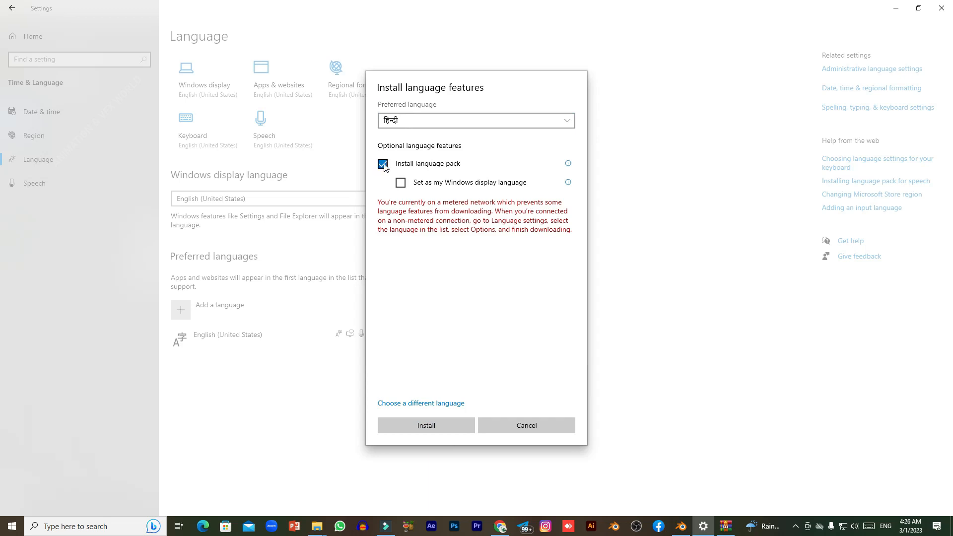
left_click(438, 424)
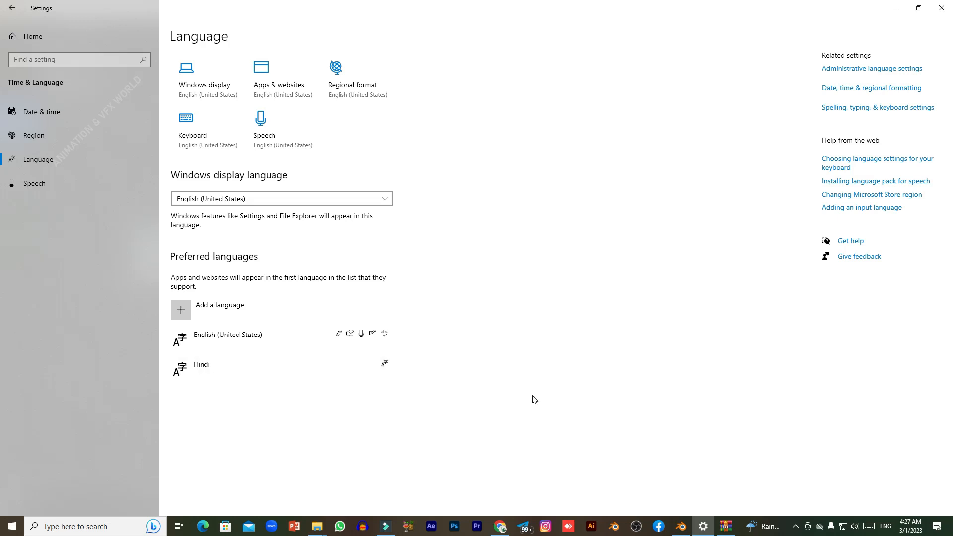
Step: Open the options of the Hindi language and add the Hindi Phonetic keyboard
left_click(223, 374)
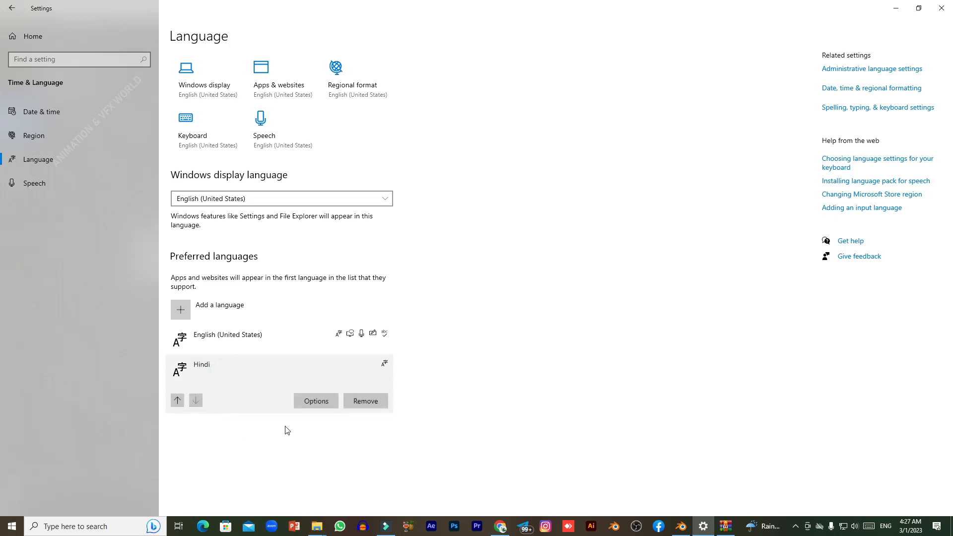
left_click(317, 400)
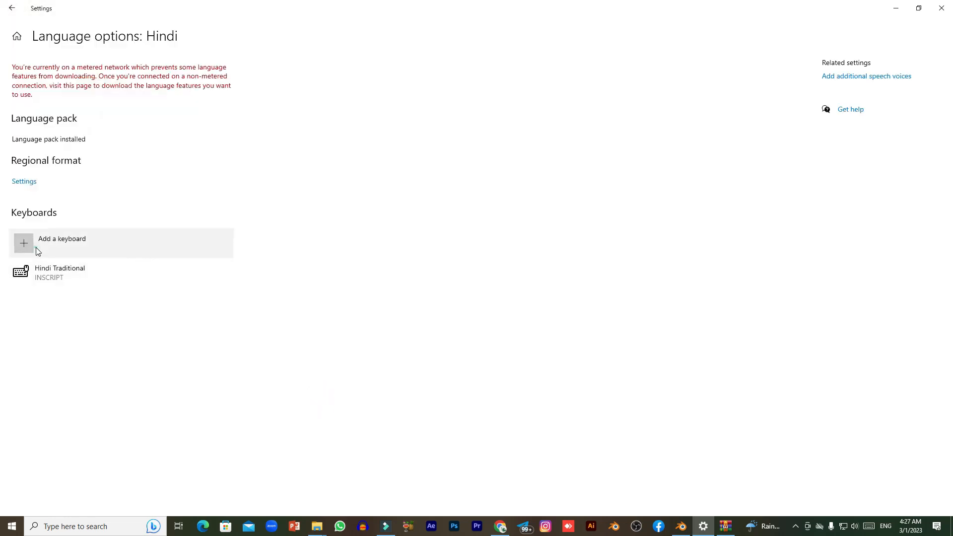
left_click(38, 251)
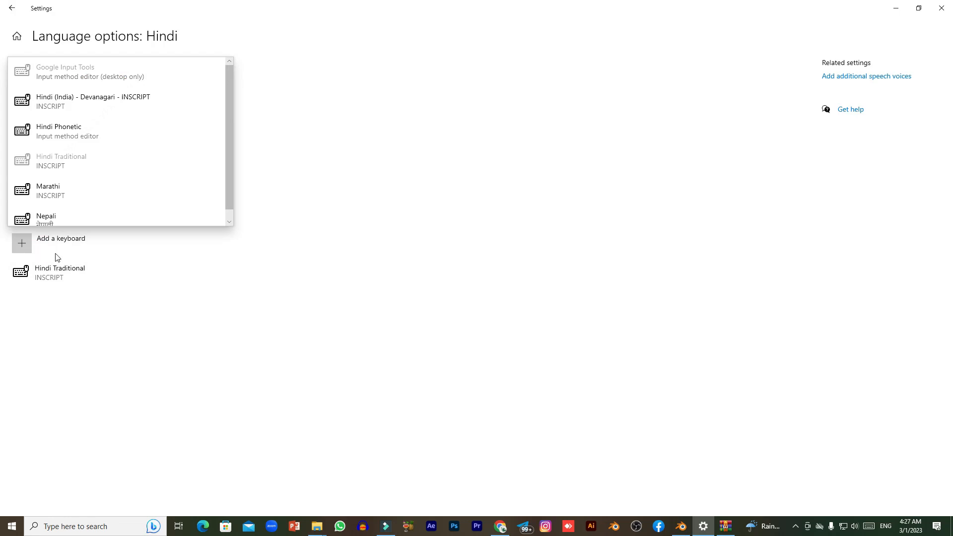
scroll(90, 94, "down", 1)
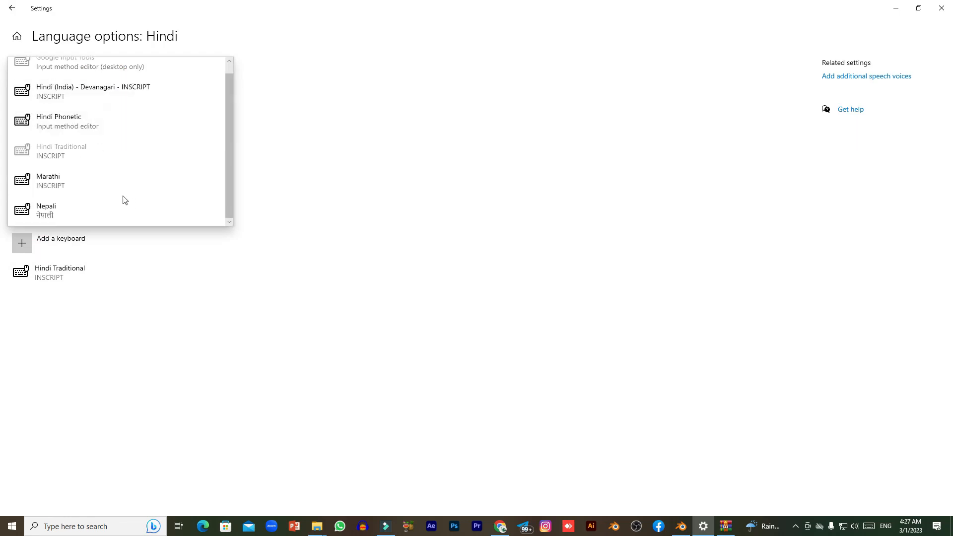
scroll(115, 187, "up", 1)
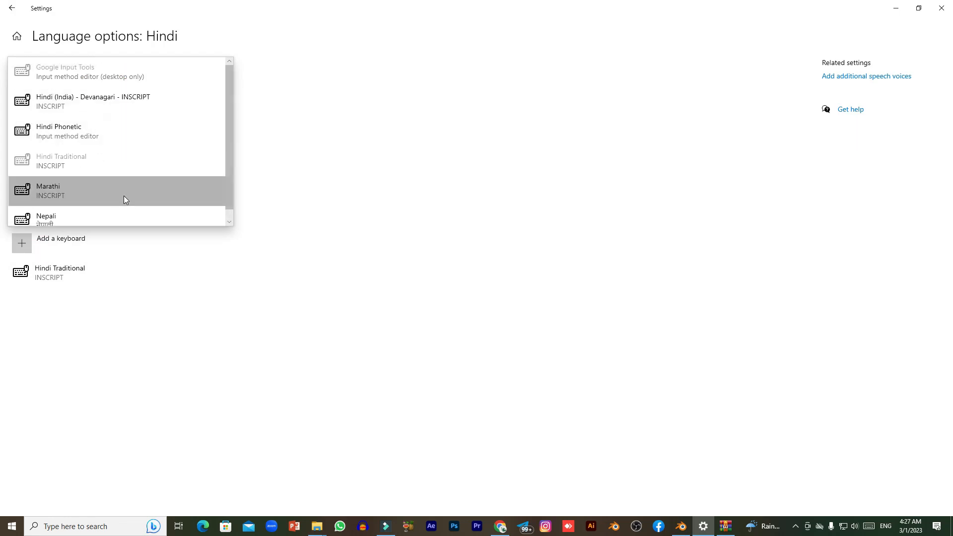
left_click(73, 135)
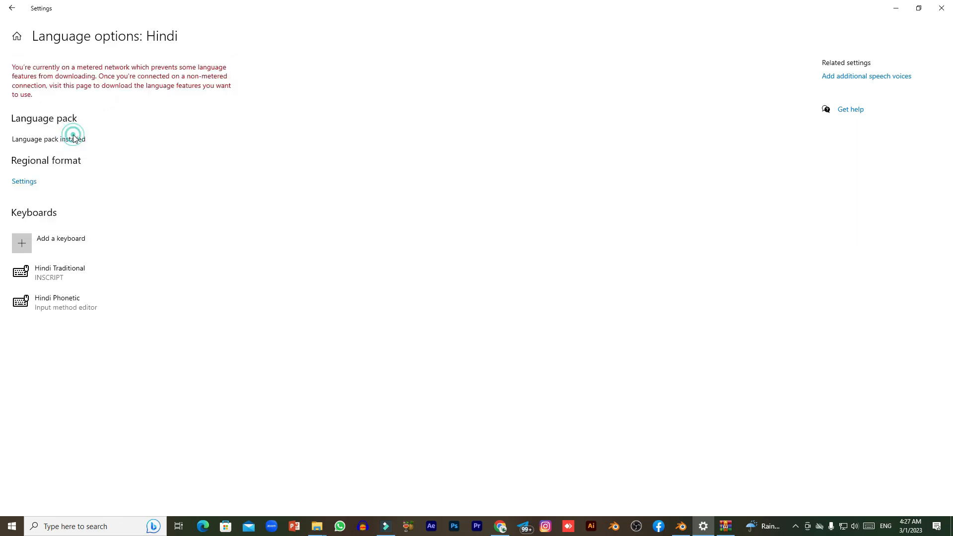
Step: Add the Hindi (India) - Devanagari - INSCRIPT keyboard to the Hindi language and close Settings
left_click(23, 245)
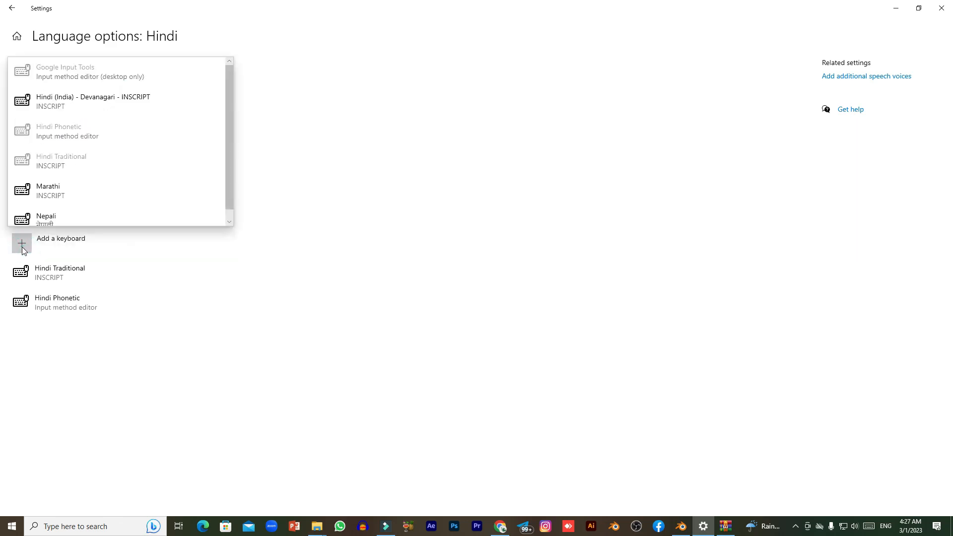
left_click(111, 100)
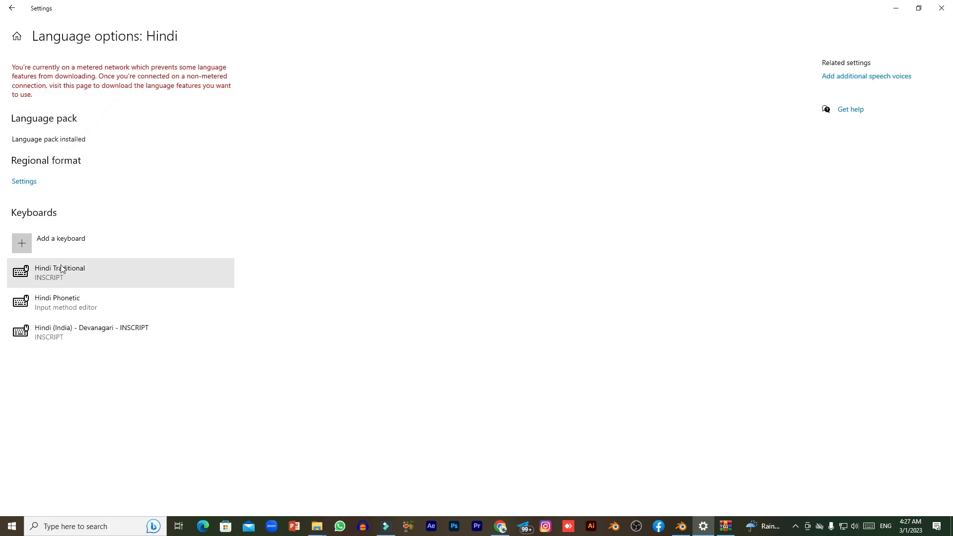
left_click(945, 7)
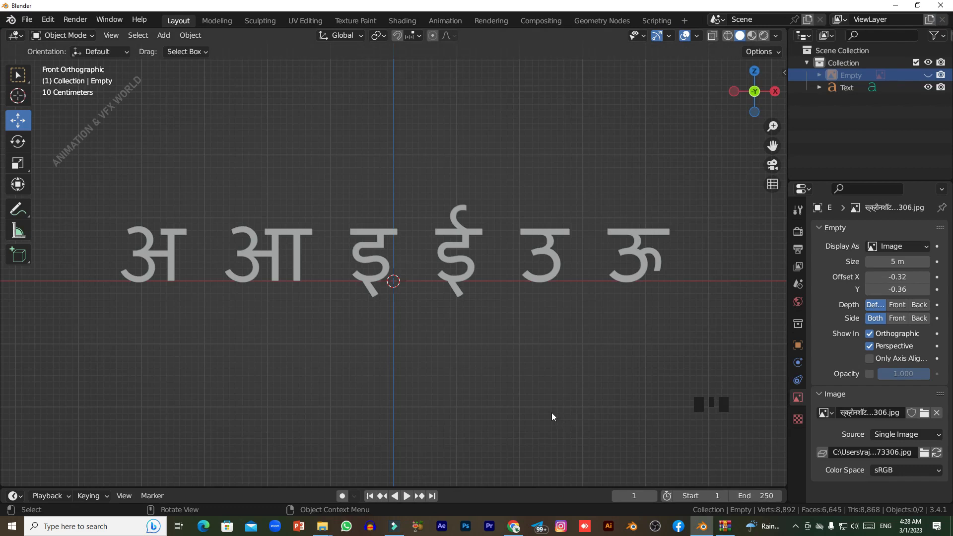
Step: Review the available Hindi keyboards in the Windows input language list and dismiss it
left_click(885, 526)
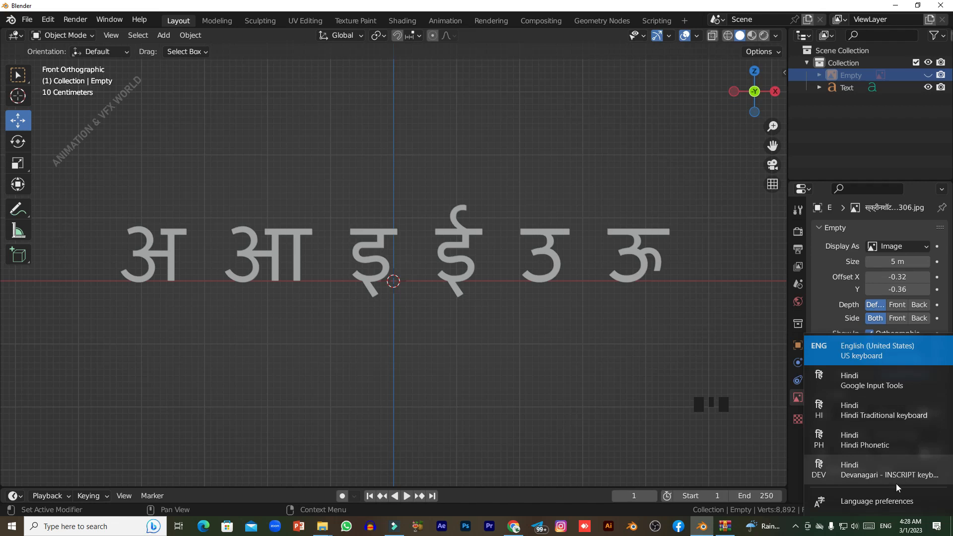
left_click(566, 346)
left_click(546, 272)
left_click(586, 348)
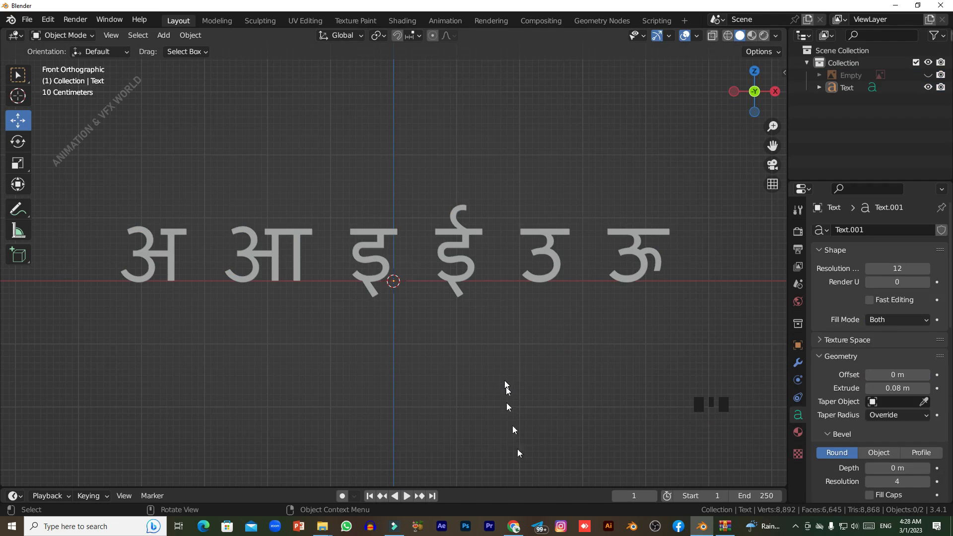
Step: Switch to Chrome, search Google for "mangal font download" in a new tab and open the Mangal Regular page at HindiFonts
left_click(514, 526)
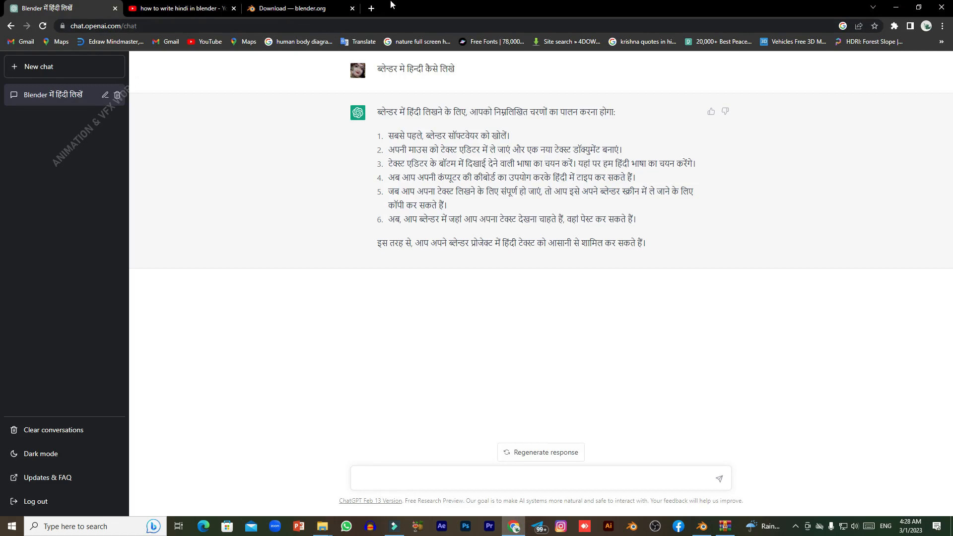
left_click(371, 8)
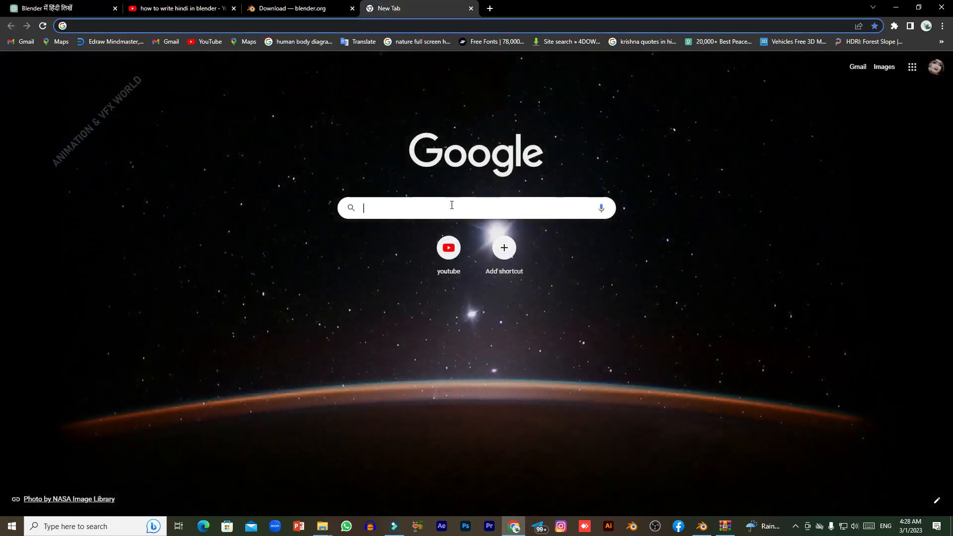
left_click(452, 205)
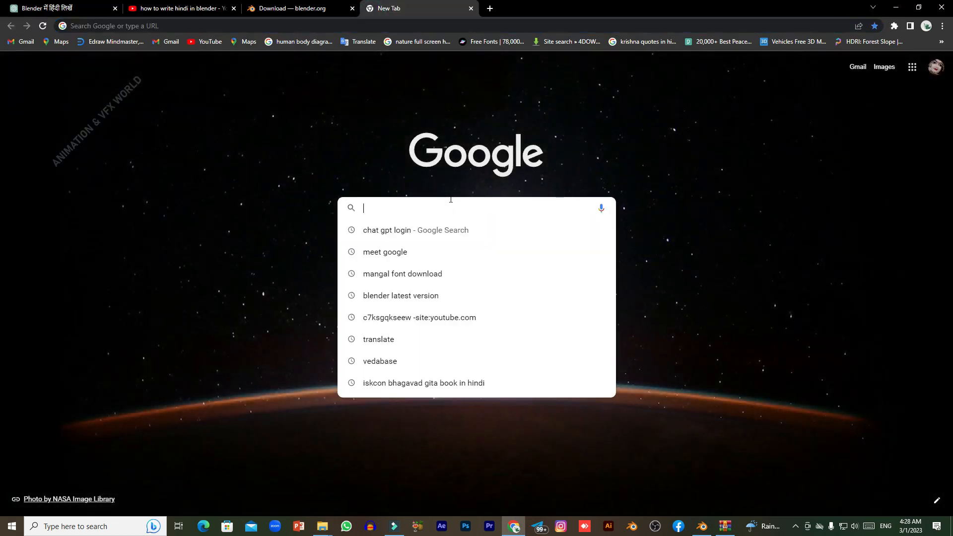
type("mangal font download")
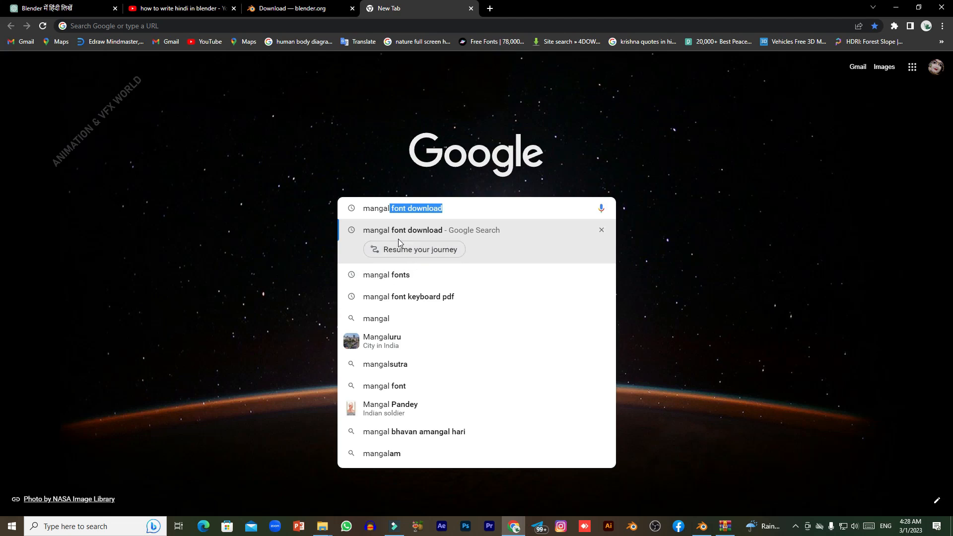
left_click(423, 232)
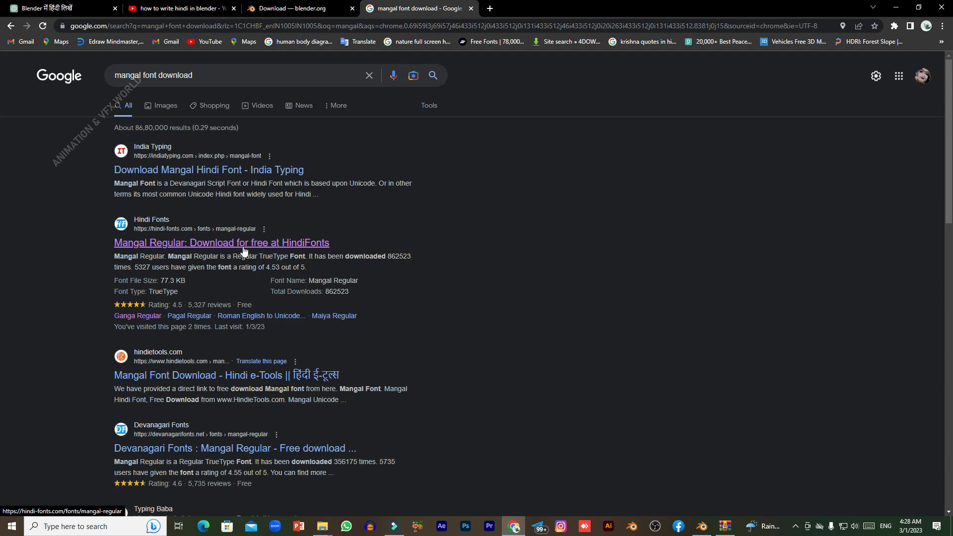
left_click(312, 248)
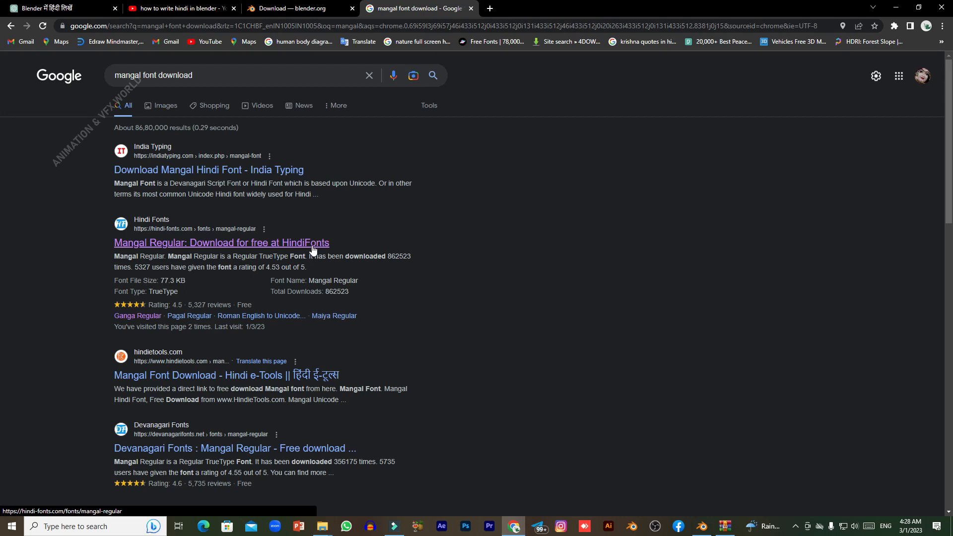
left_click(312, 248)
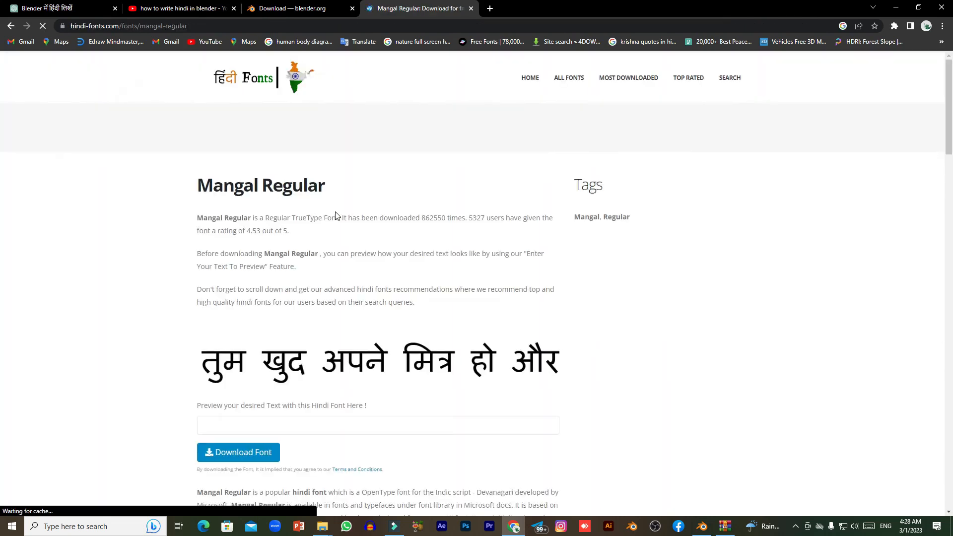
Step: Look through the Mangal Regular page on HindiFonts and download the font archive
scroll(366, 224, "down", 3)
scroll(377, 223, "down", 15)
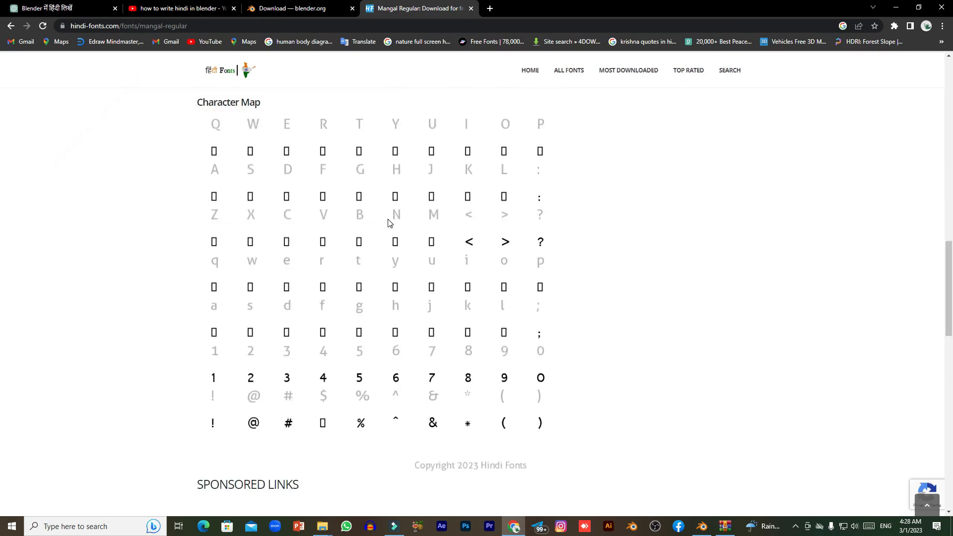
scroll(343, 209, "down", 7)
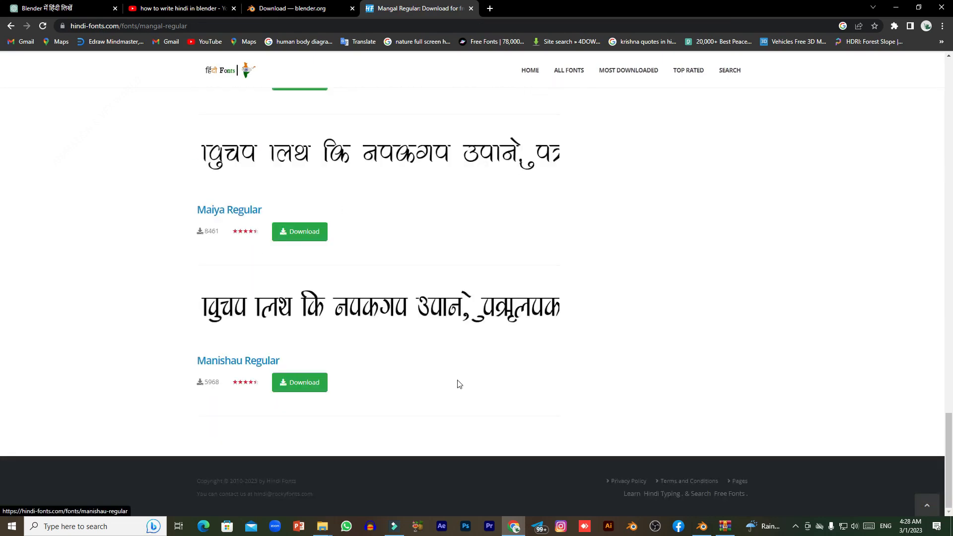
scroll(351, 362, "up", 7)
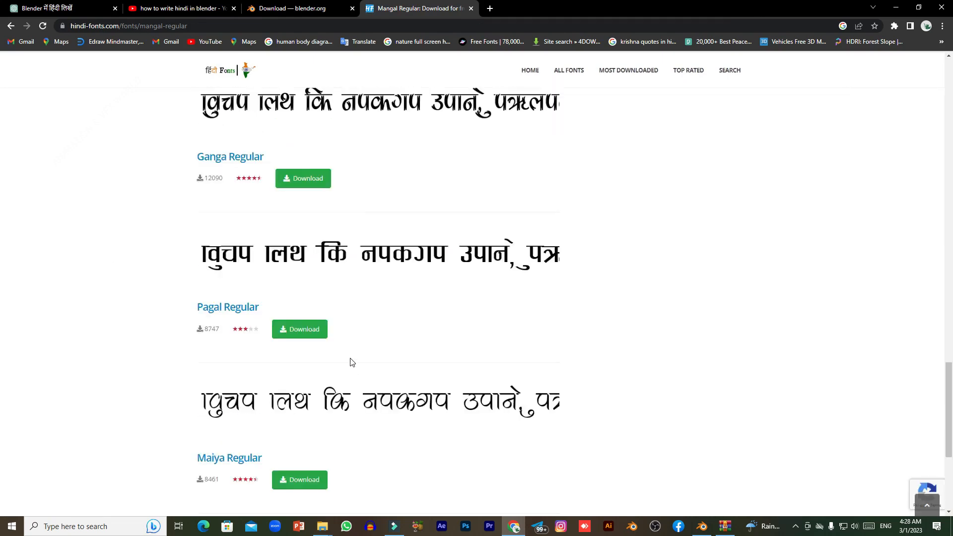
scroll(351, 362, "up", 10)
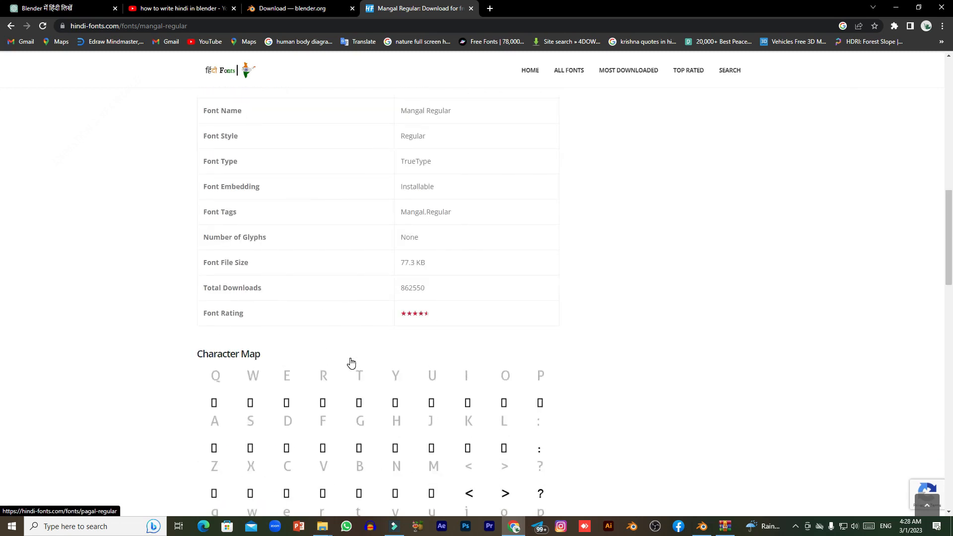
scroll(351, 362, "up", 9)
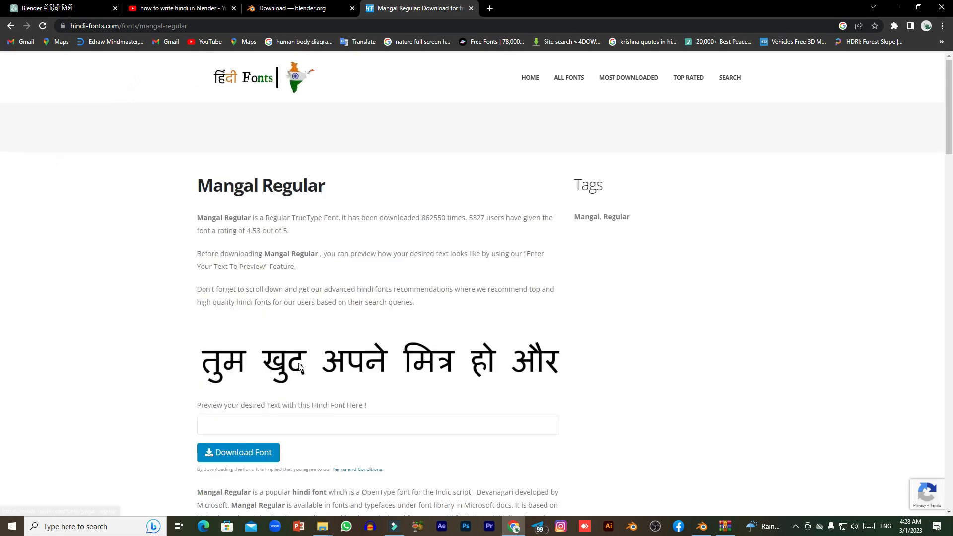
scroll(252, 399, "down", 2)
left_click(237, 353)
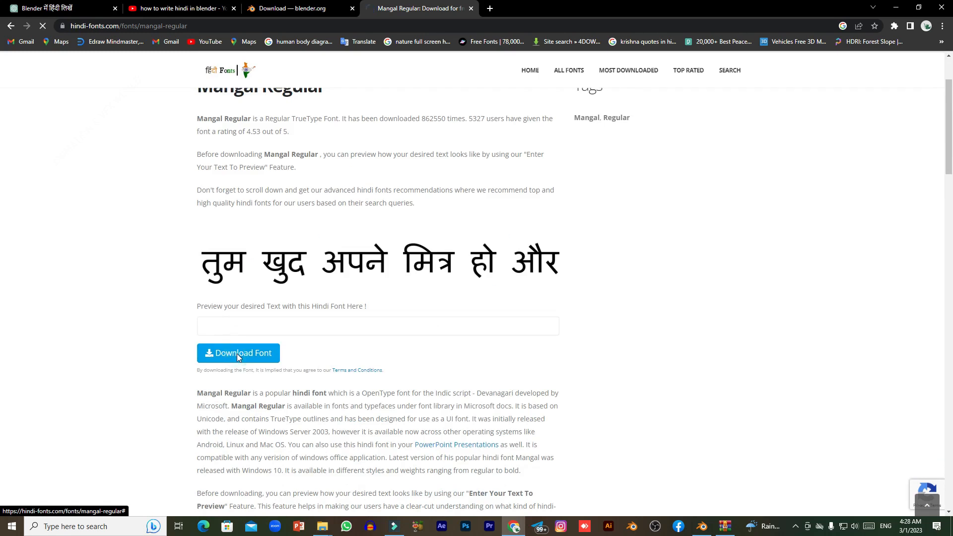
scroll(340, 358, "down", 6)
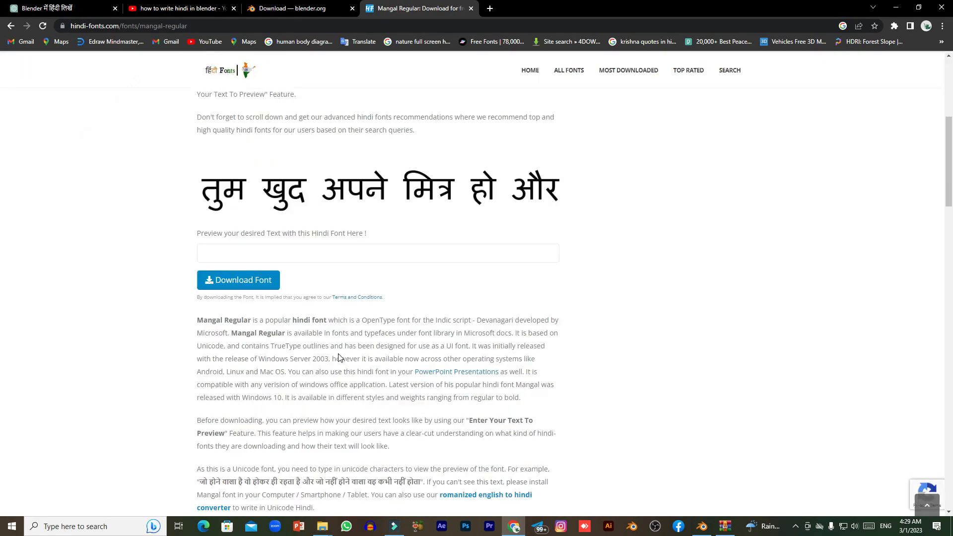
left_click(229, 282)
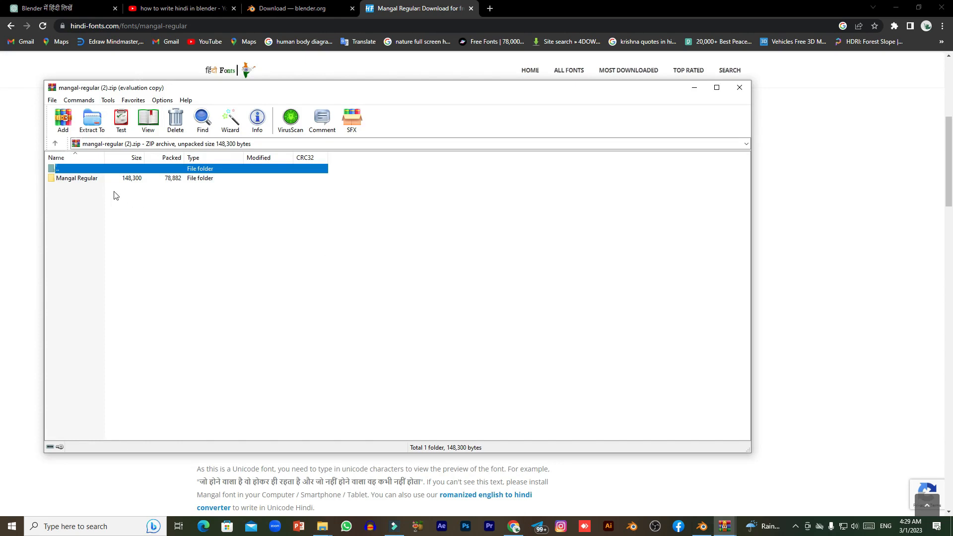
Step: Inspect the Mangal Regular folder and its font file inside the mangal-regular (2).zip archive, and close the archive
left_click(474, 231)
double_click(96, 179)
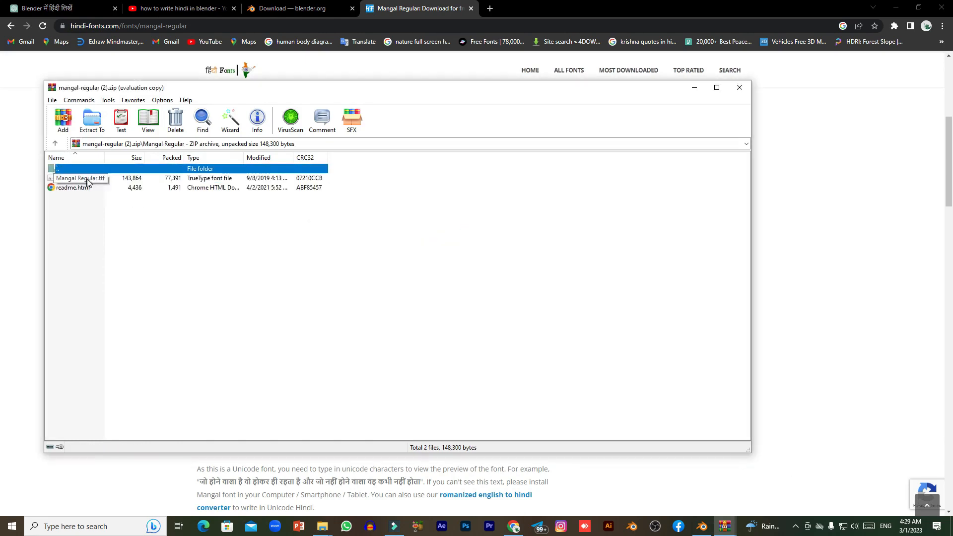
left_click(88, 180)
right_click(130, 182)
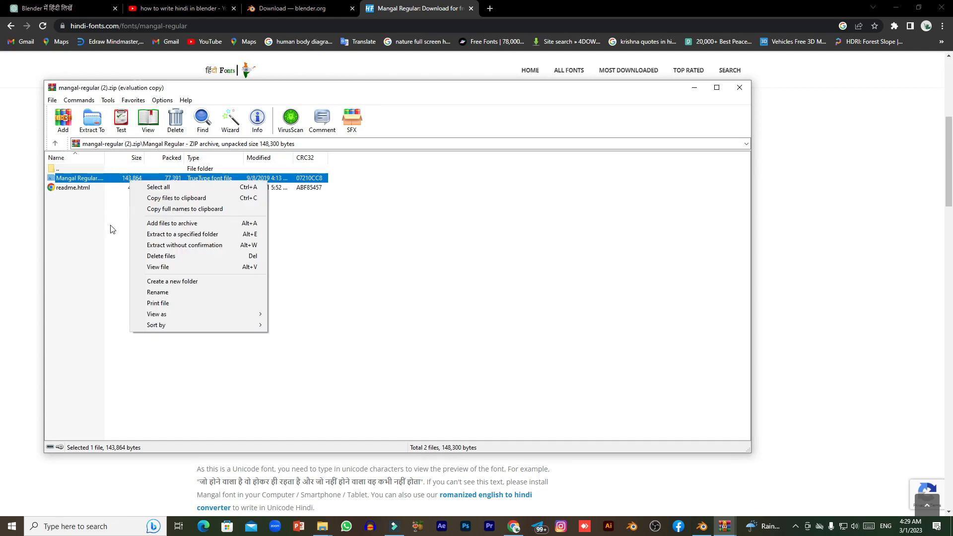
left_click(112, 253)
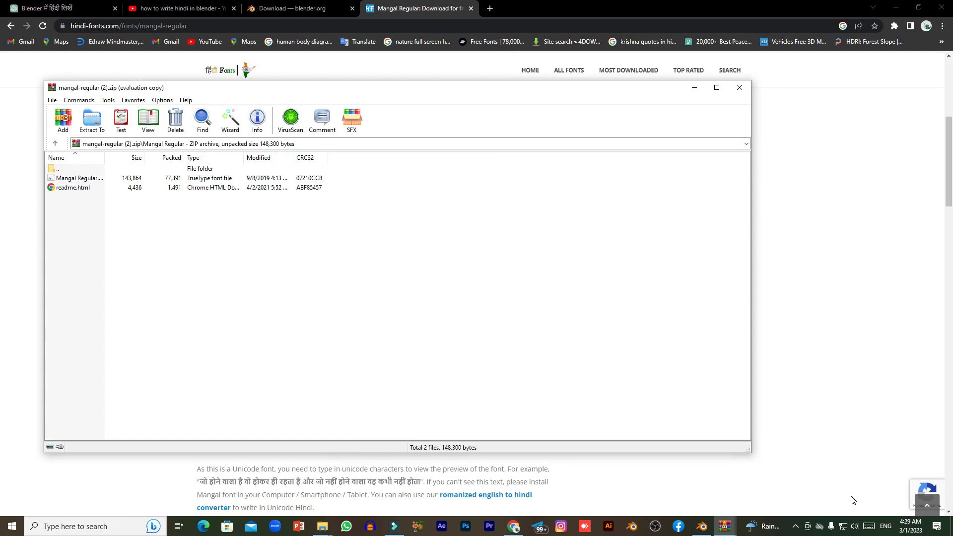
left_click(740, 87)
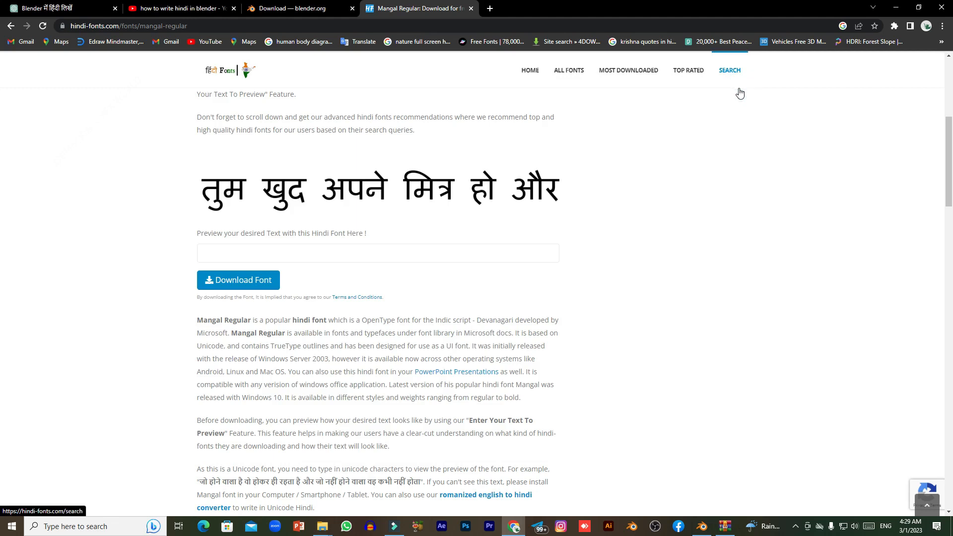
Step: Open Chrome's downloads list in a new tab and show mangal-regular (2).zip in its folder
left_click(490, 8)
left_click(942, 26)
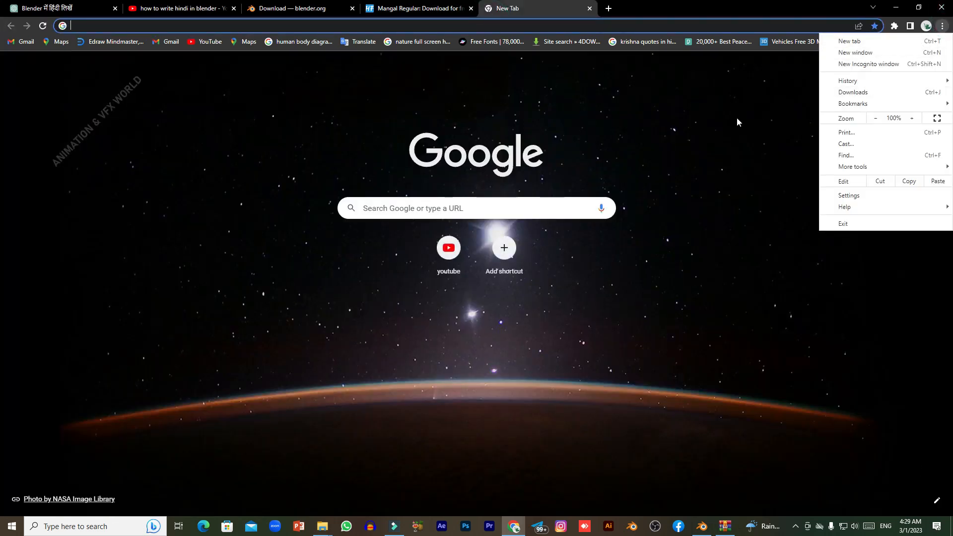
left_click(525, 11)
left_click(942, 28)
left_click(864, 95)
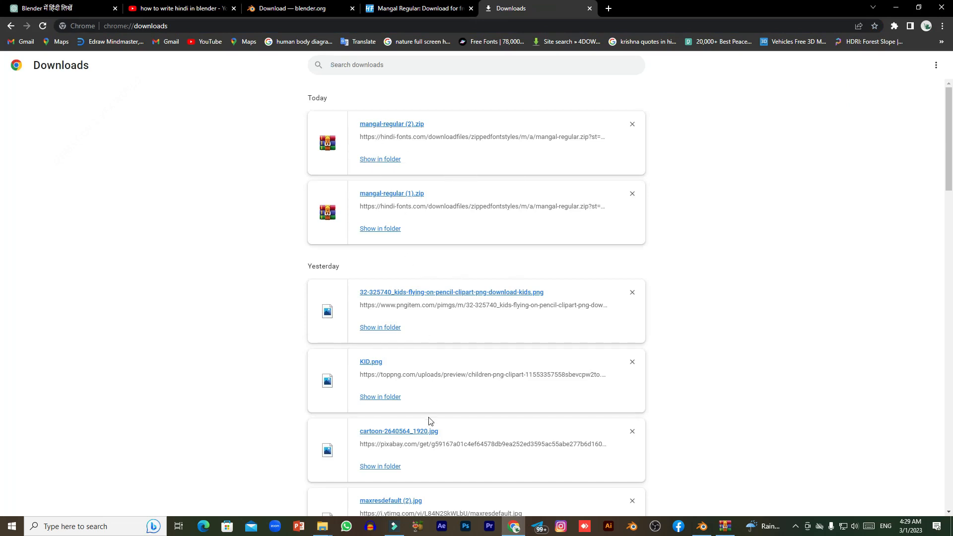
left_click(376, 159)
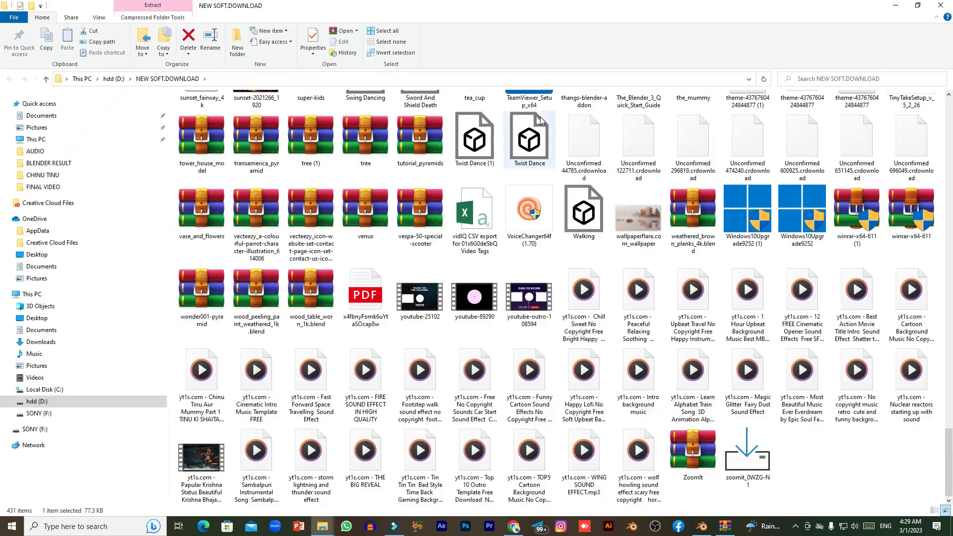
Step: Search the NEW SOFT.DOWNLOAD folder for "mangal" and extract the mangal-regular archive into the mangal-regular folder, replacing all existing files
left_click(859, 77)
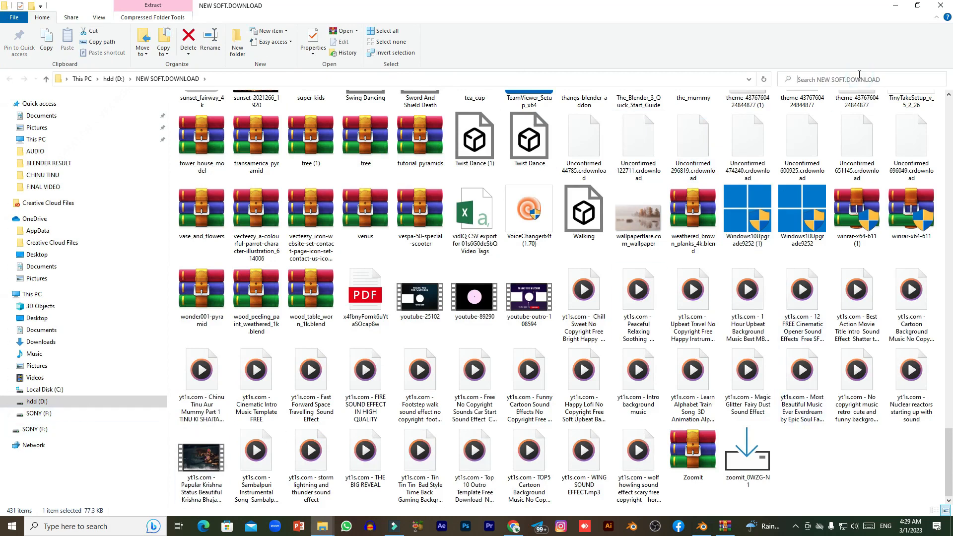
type("mang")
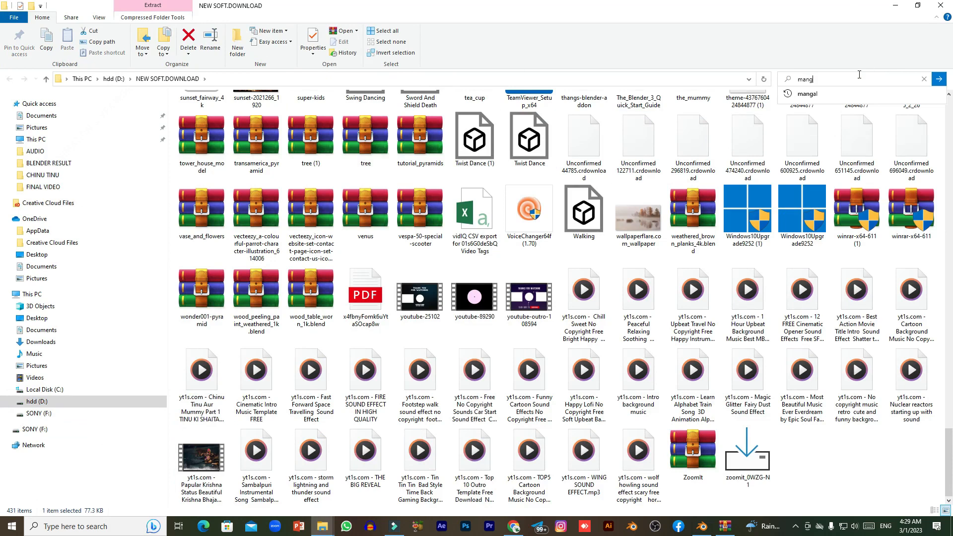
left_click(807, 94)
left_click(569, 306)
left_click(478, 270)
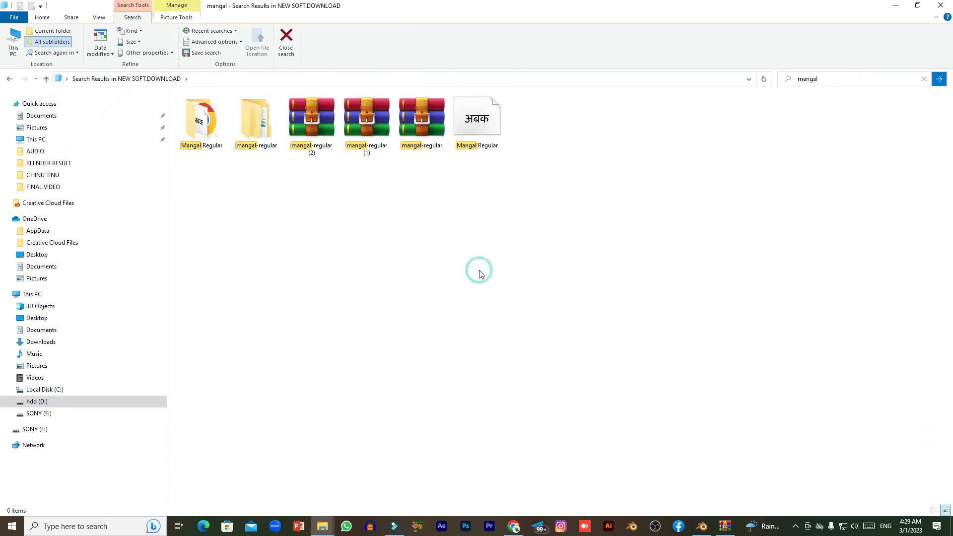
left_click(474, 277)
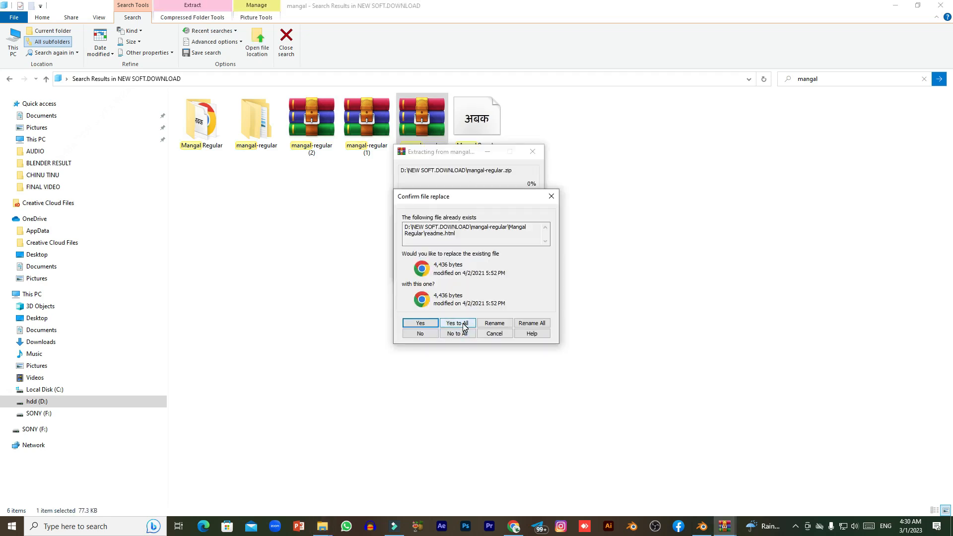
left_click(465, 328)
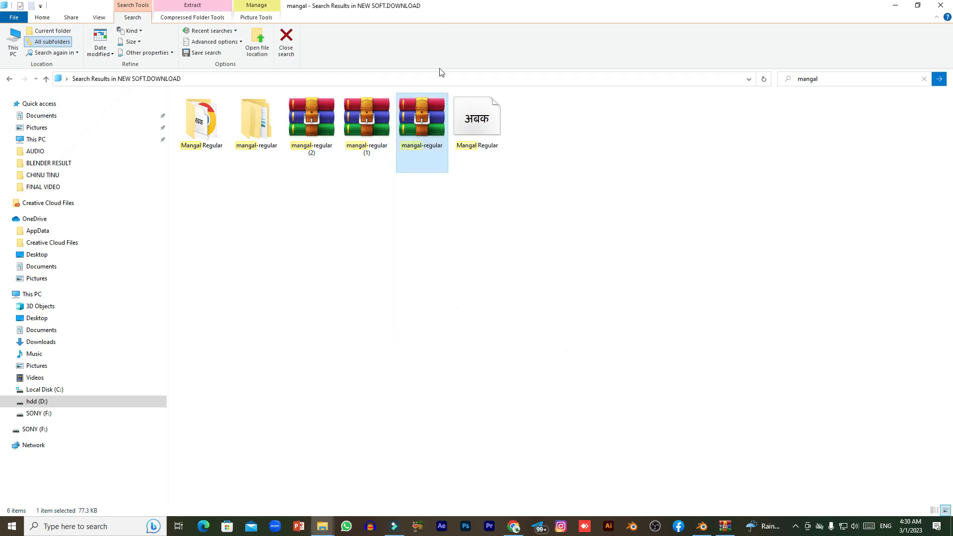
Step: Return to the NEW SOFT.DOWNLOAD folder and search it for "mangal" again
left_click(10, 81)
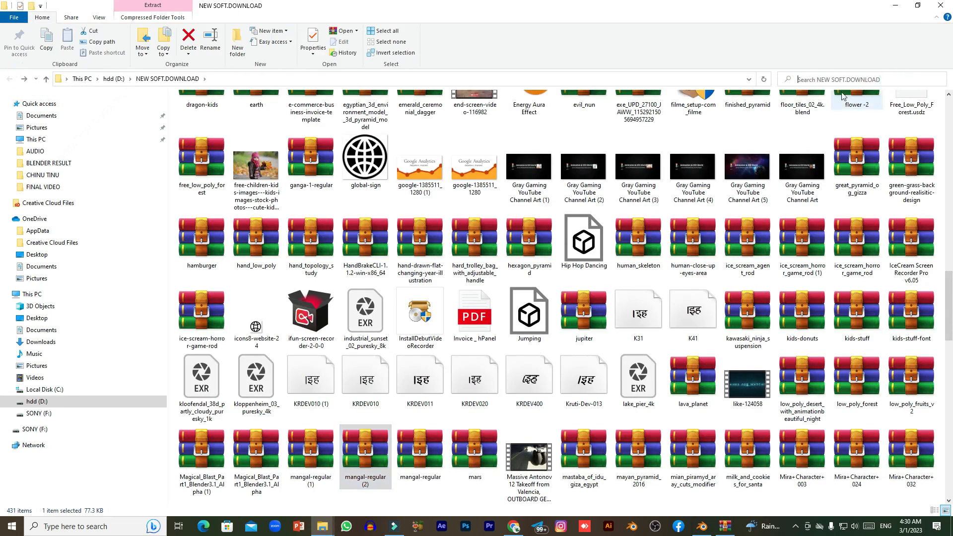
type("man")
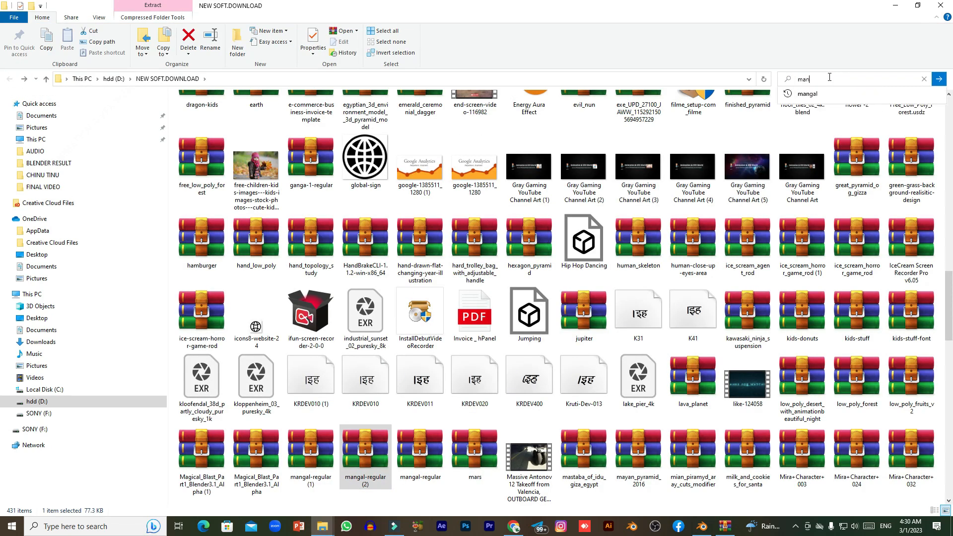
left_click(861, 93)
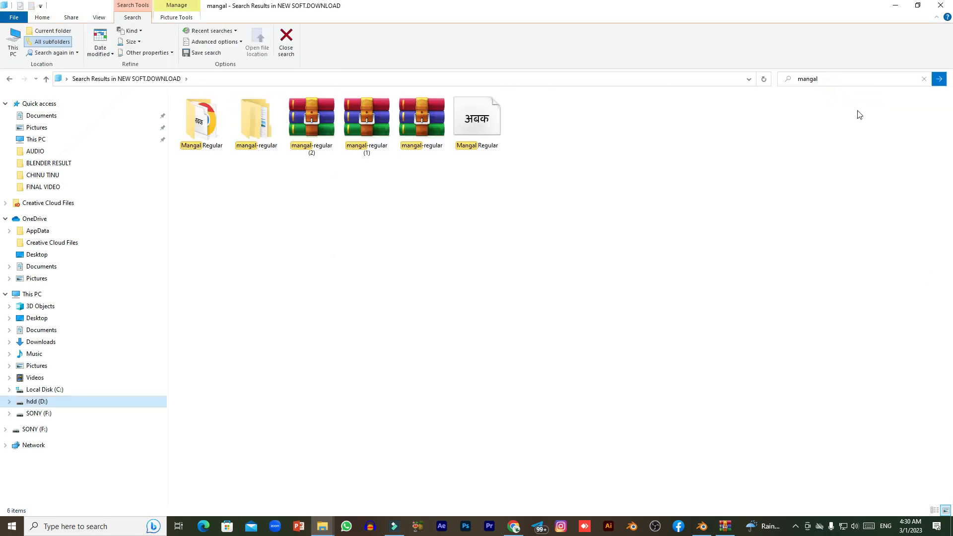
Step: Open the Mangal Regular folder inside the mangal-regular folder, show its files as extra large icons, and select the Mangal Regular font
double_click(249, 130)
double_click(222, 113)
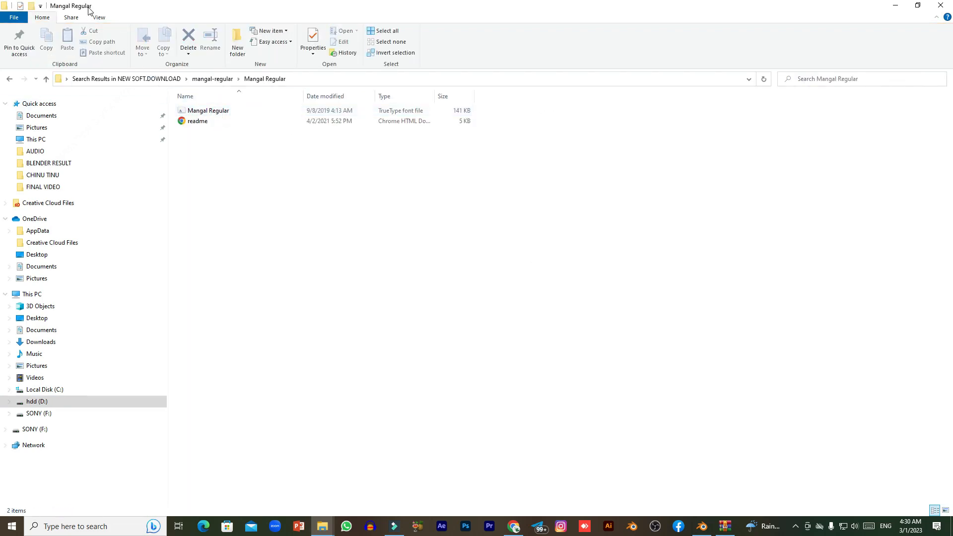
left_click(100, 17)
left_click(118, 32)
left_click(249, 221)
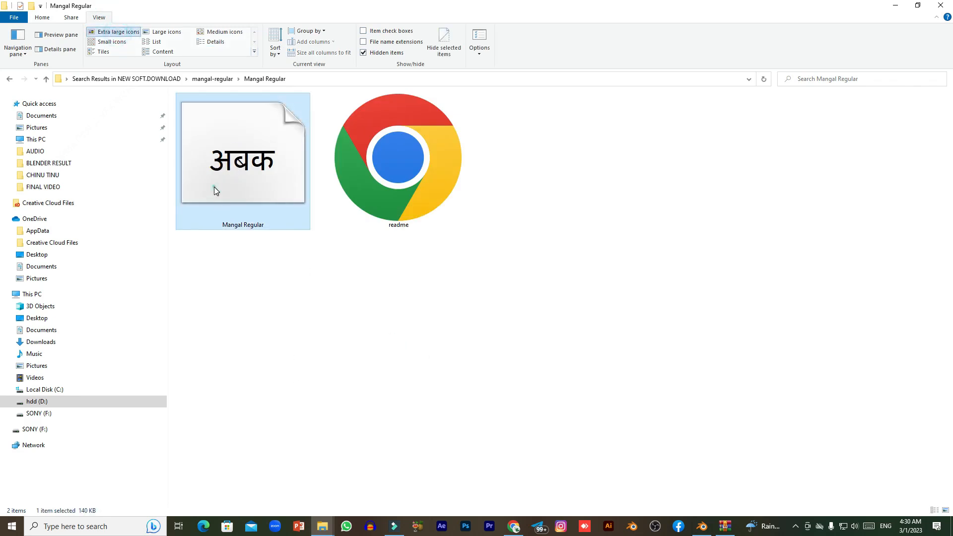
Step: Install the Mangal Regular font for all users, replacing the already installed Mangal font, and close the folder window
right_click(215, 188)
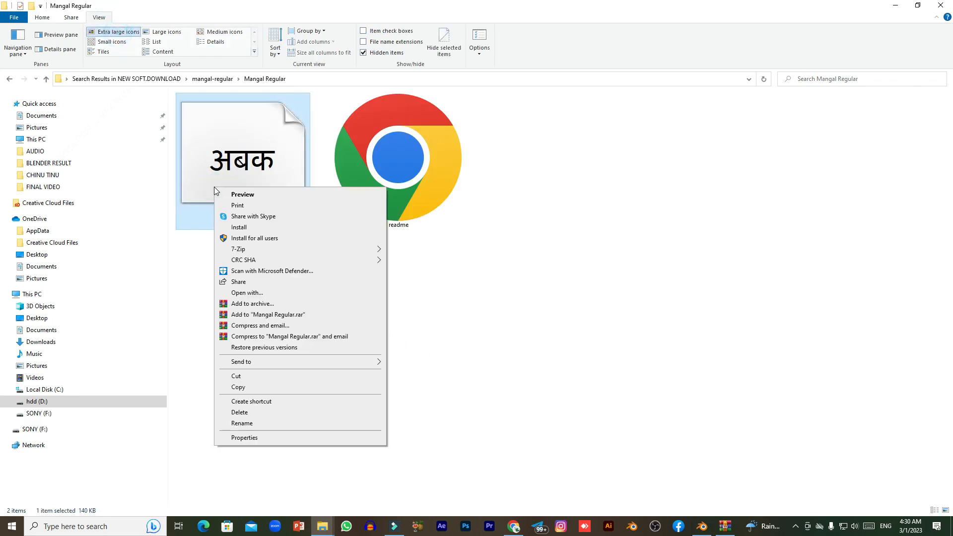
left_click(272, 240)
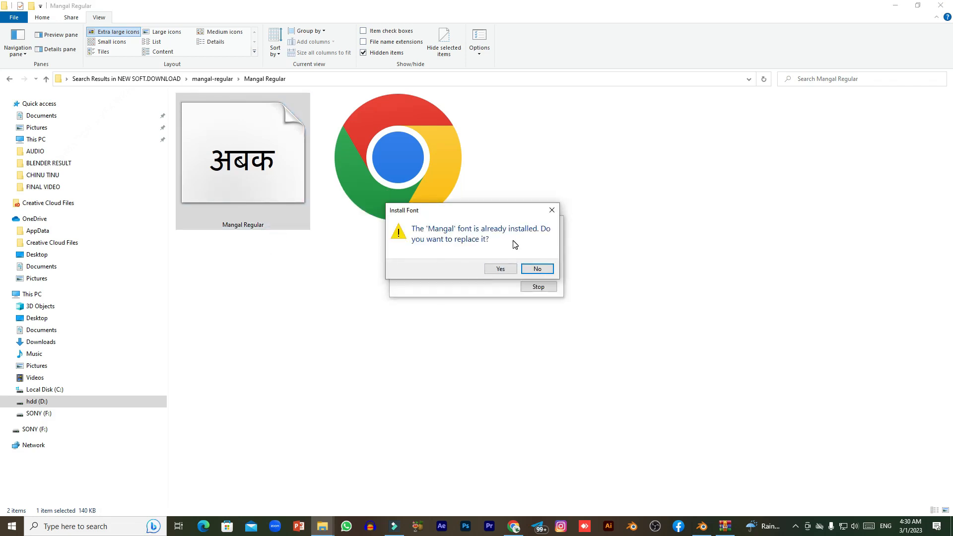
left_click(499, 269)
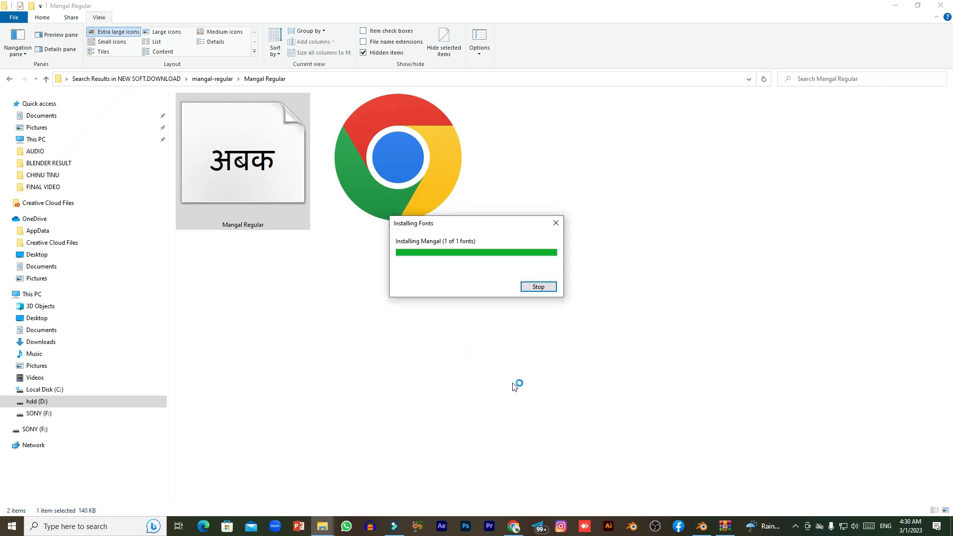
left_click(940, 5)
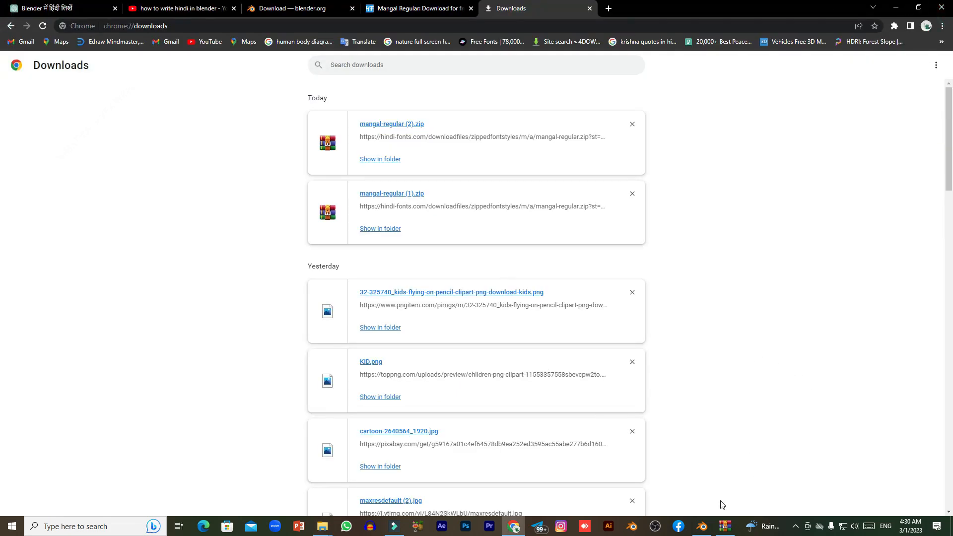
Step: Switch to Blender and select the Hindi text object in the viewport
left_click(699, 528)
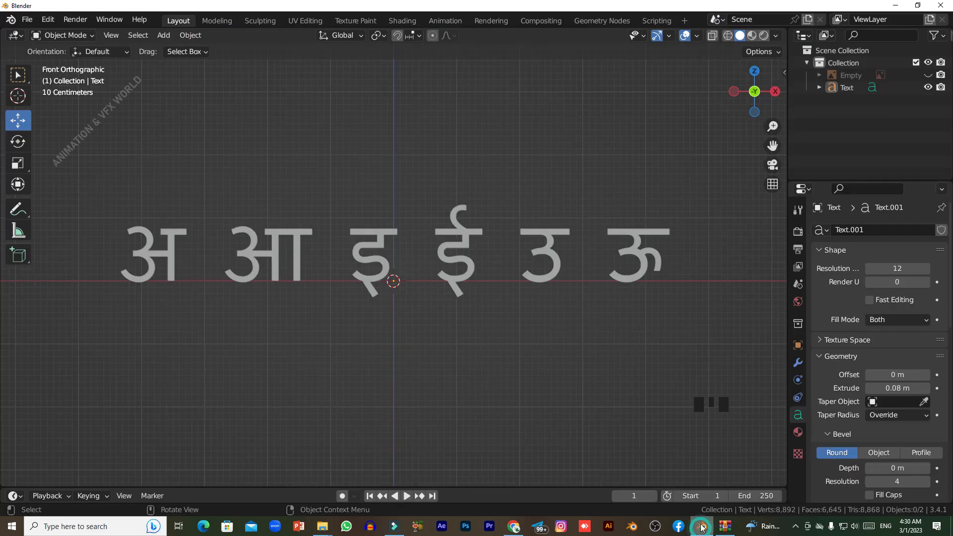
left_click(572, 380)
double_click(542, 273)
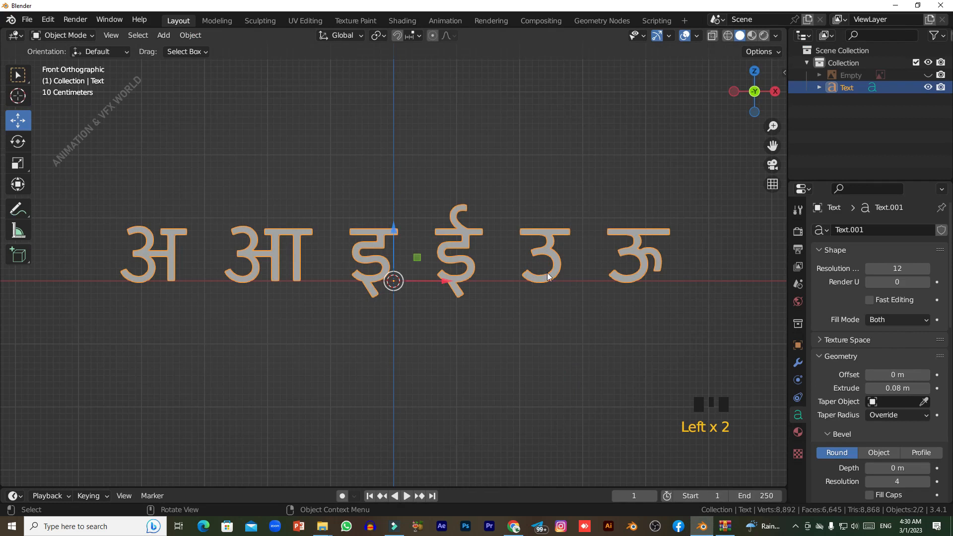
scroll(555, 283, "down", 2)
middle_click_drag(564, 332, 563, 321, "shift")
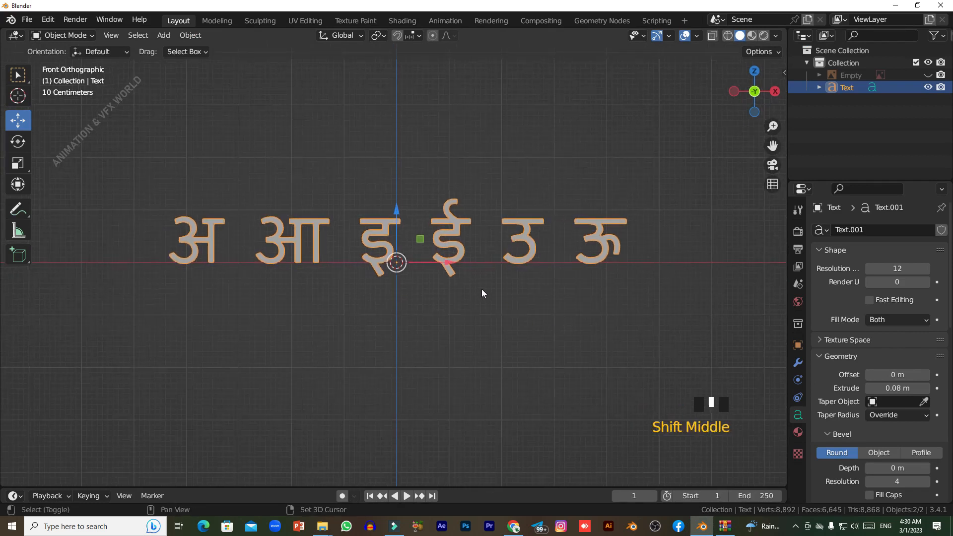
Step: Duplicate the Hindi text object and move the copy down along Z, below the original
key("shift+d")
right_click(403, 218)
left_click_drag(396, 208, 407, 300)
Step: Delete both Hindi text objects from the scene
left_click_drag(130, 188, 653, 391)
key("Delete")
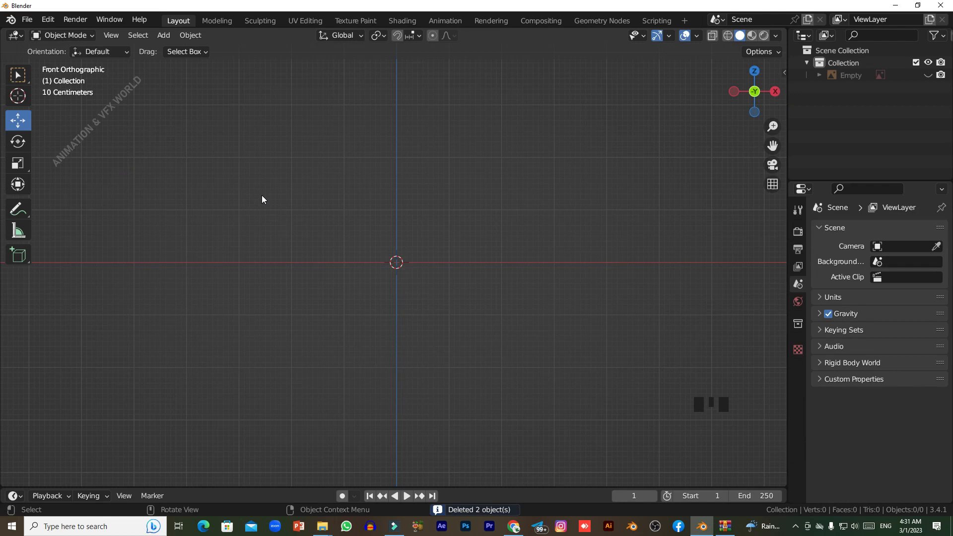
Step: Add a new text object at the origin and rotate it 90° about the X axis
key("shift+a")
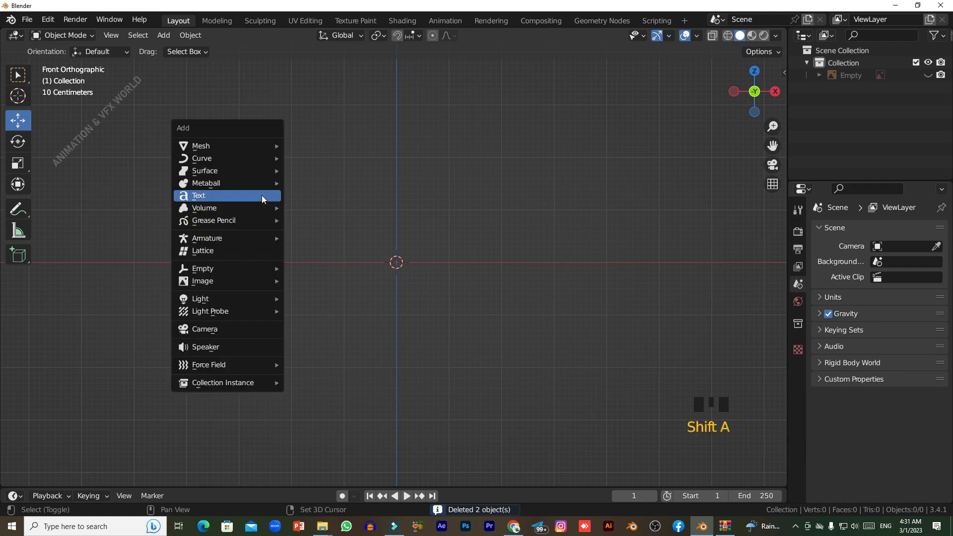
left_click(212, 199)
type("rx90")
left_click(466, 286)
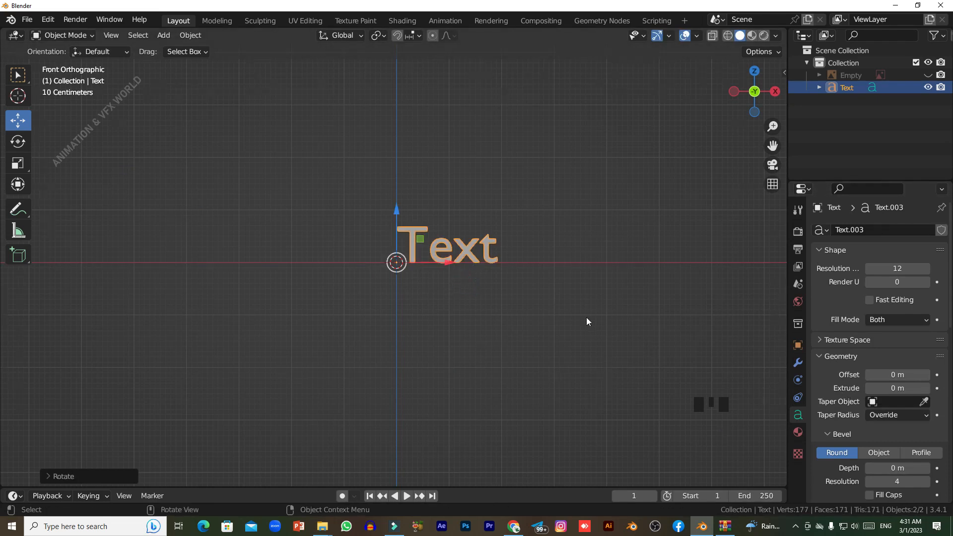
Step: Extrude the new text object to 0.13 m while viewing it from the right side
scroll(585, 317, "up", 2)
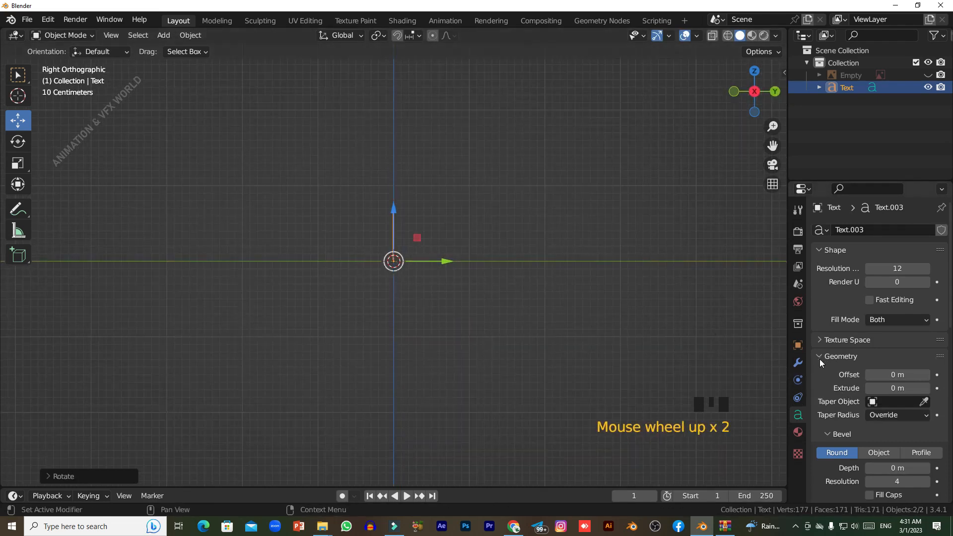
left_click_drag(894, 387, 908, 388)
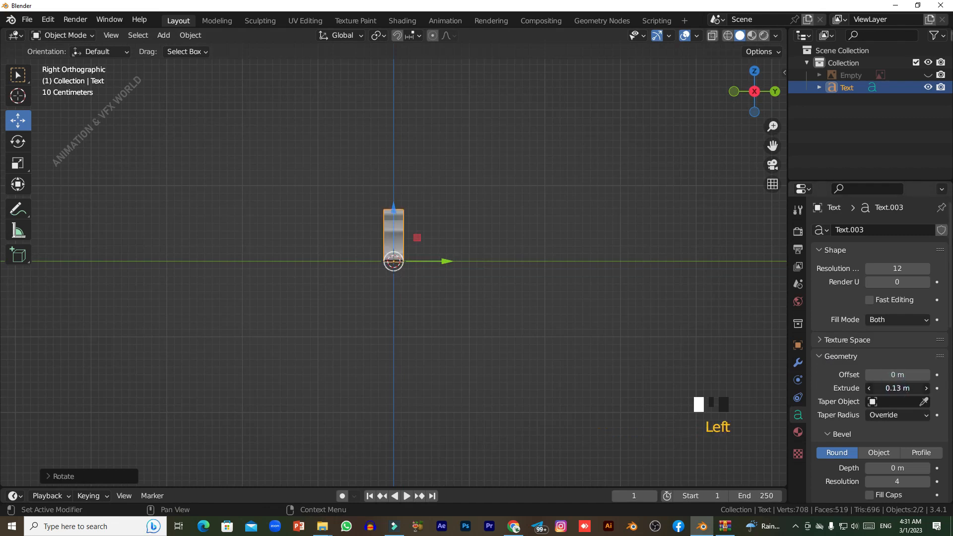
scroll(877, 424, "down", 5)
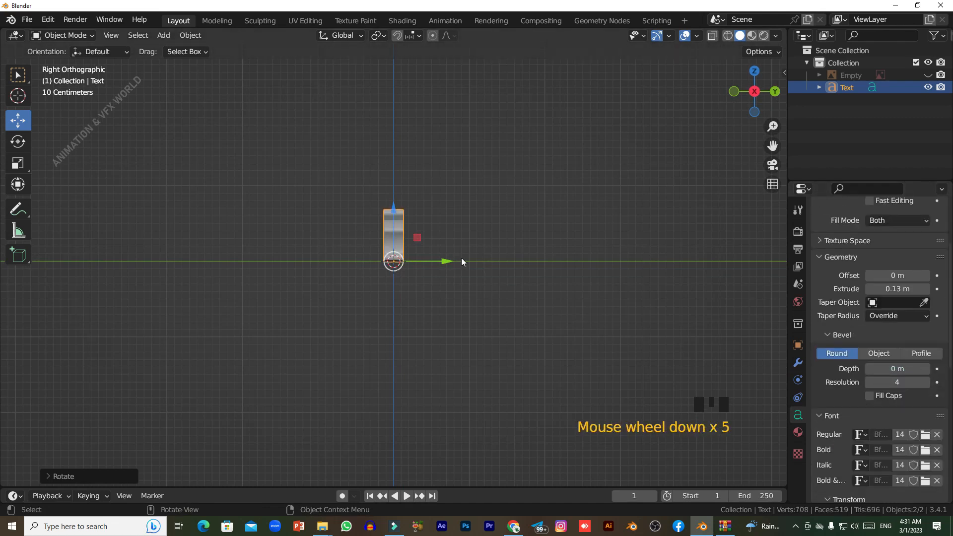
Step: Set the text's horizontal alignment to Center, check it from an angle, and reselect it in front view
scroll(461, 258, "up", 1)
key("KP_1")
middle_click_drag(485, 263, 508, 279, "shift")
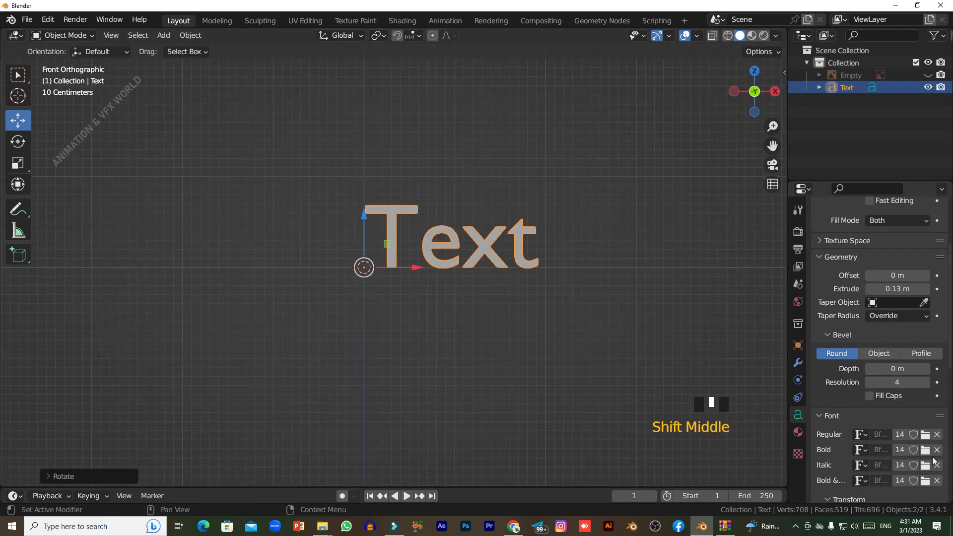
scroll(925, 453, "down", 9)
scroll(926, 452, "down", 3)
left_click(923, 427)
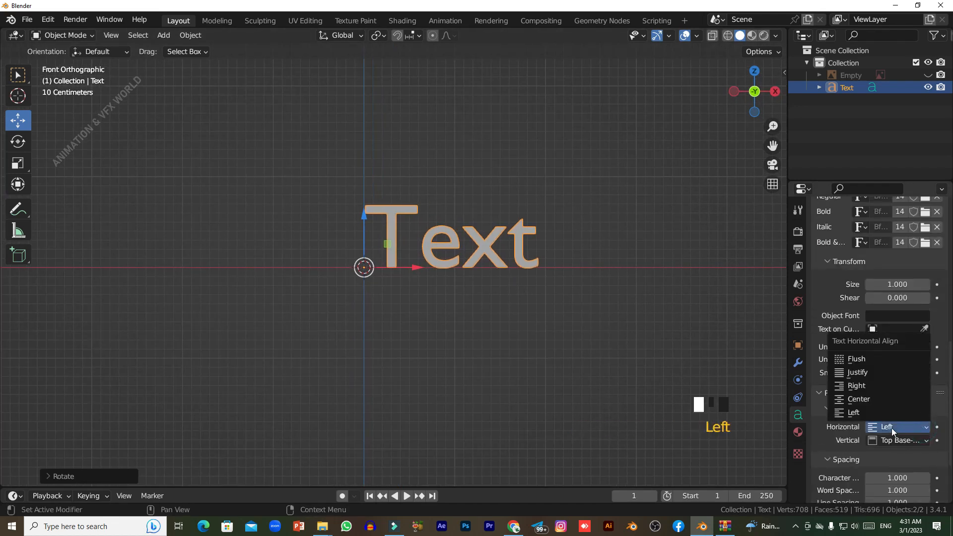
left_click(852, 399)
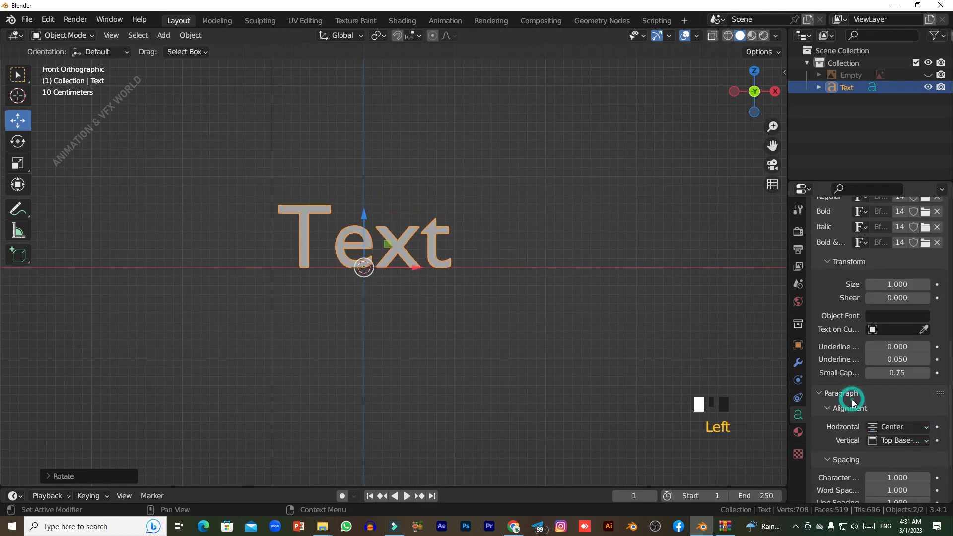
left_click(466, 333)
middle_click_drag(467, 333, 335, 291)
key("KP_1")
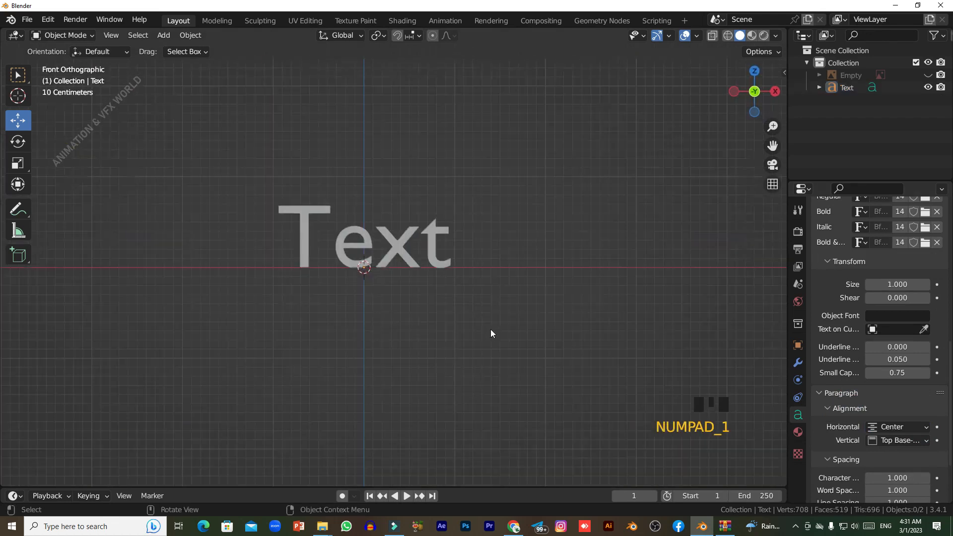
left_click(402, 246)
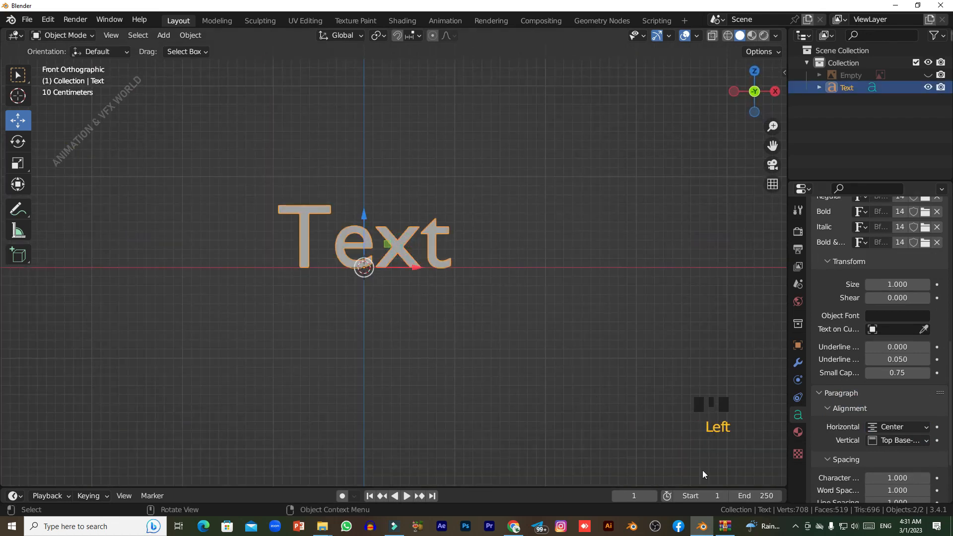
Step: Switch the keyboard input to Hindi Devanagari - INSCRIPT, look over the text settings, and return the input to English
left_click(885, 526)
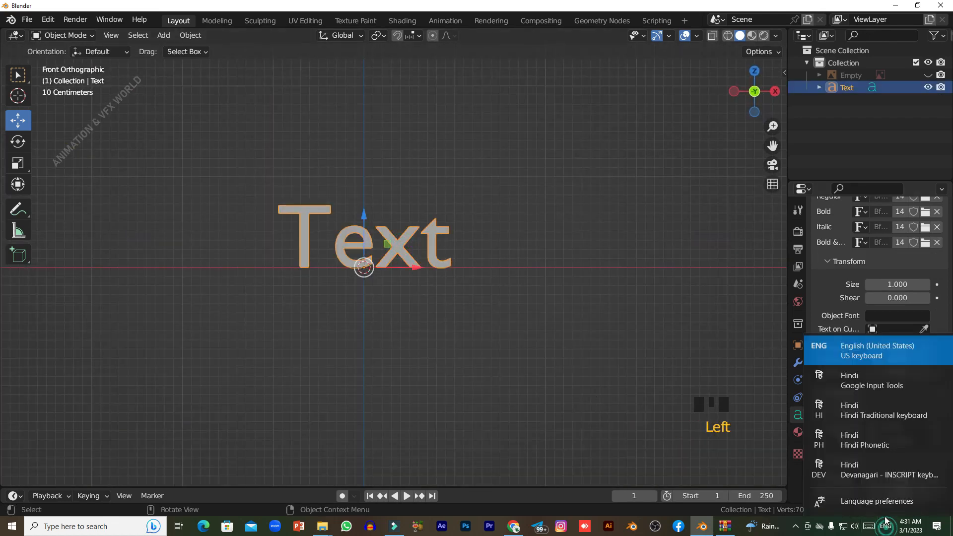
left_click(846, 475)
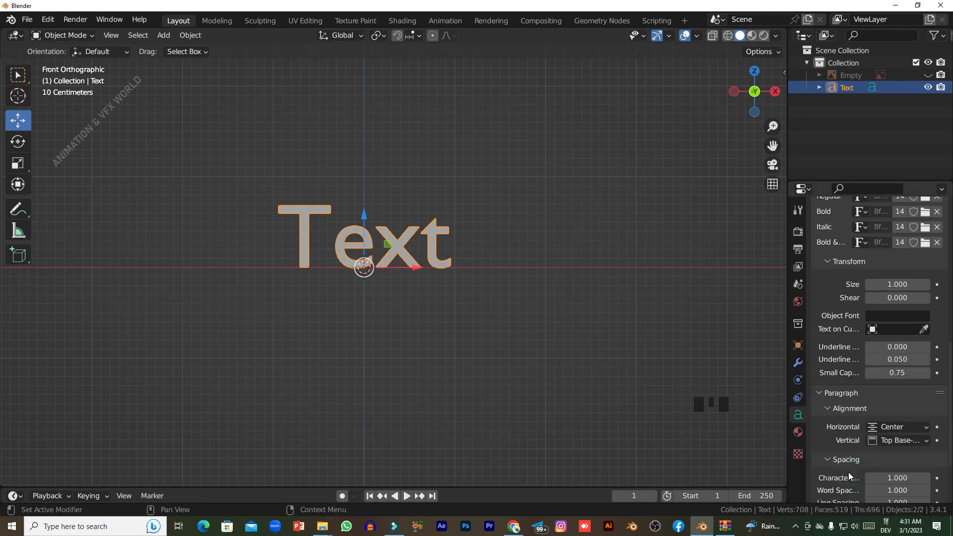
scroll(848, 476, "down", 6)
scroll(847, 446, "up", 3)
left_click(846, 422)
scroll(847, 416, "up", 4)
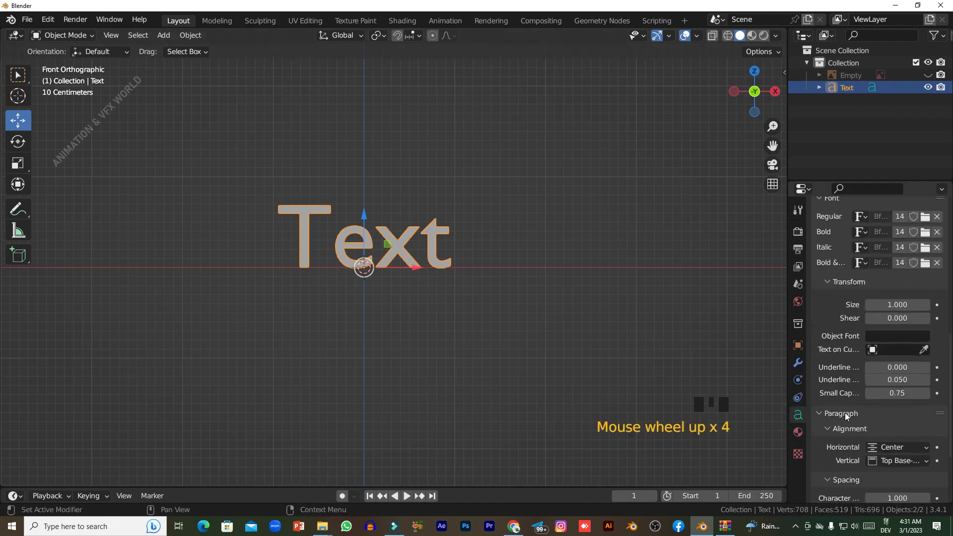
scroll(846, 416, "up", 3)
key("super+space")
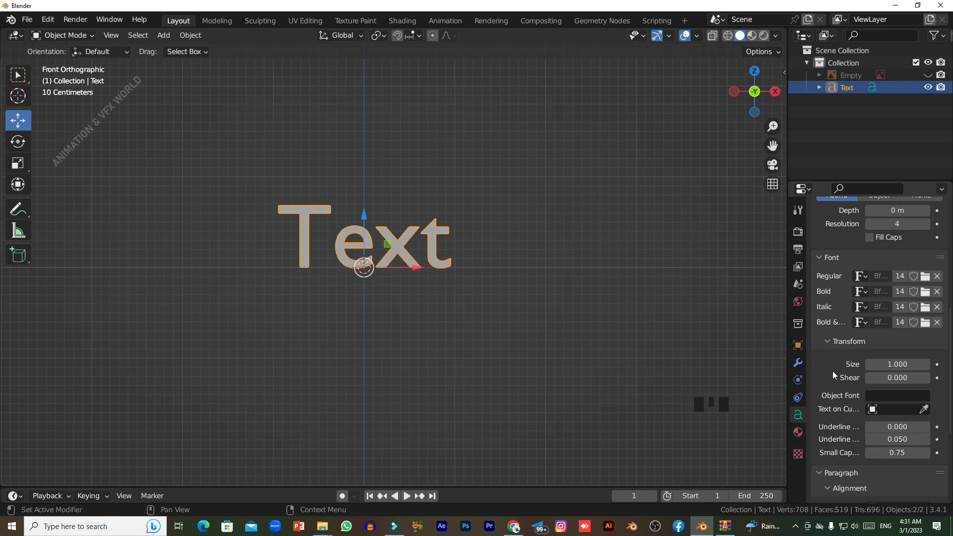
Step: Open the font file browser for the text's Regular font slot at C:\WINDOWS\Fonts\ and maximize it
scroll(835, 375, "up", 5)
scroll(833, 378, "down", 14)
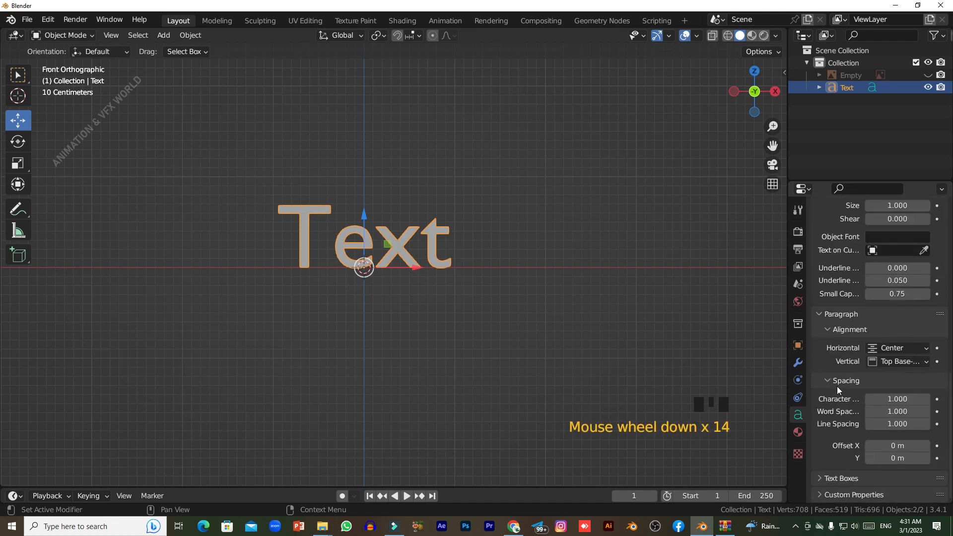
scroll(838, 390, "up", 18)
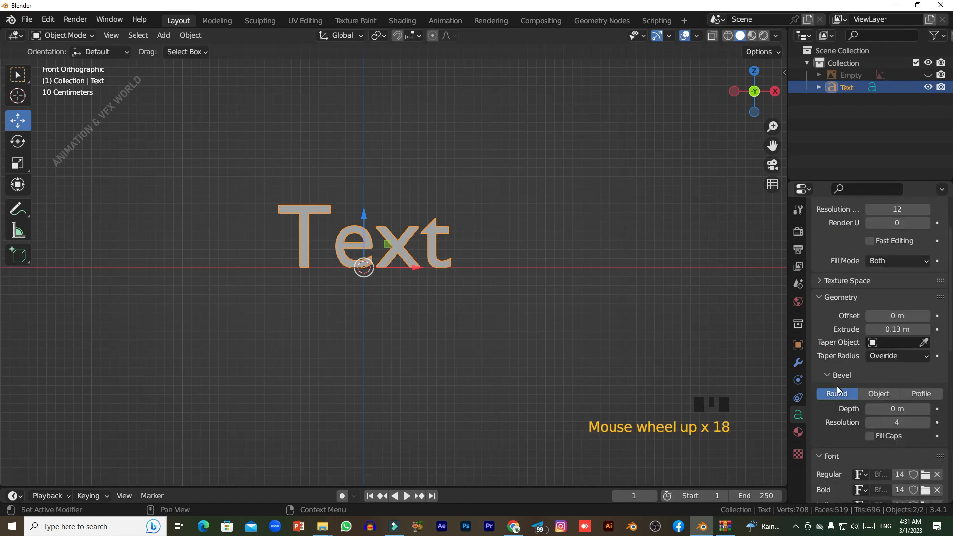
scroll(837, 390, "down", 2)
scroll(838, 389, "down", 2)
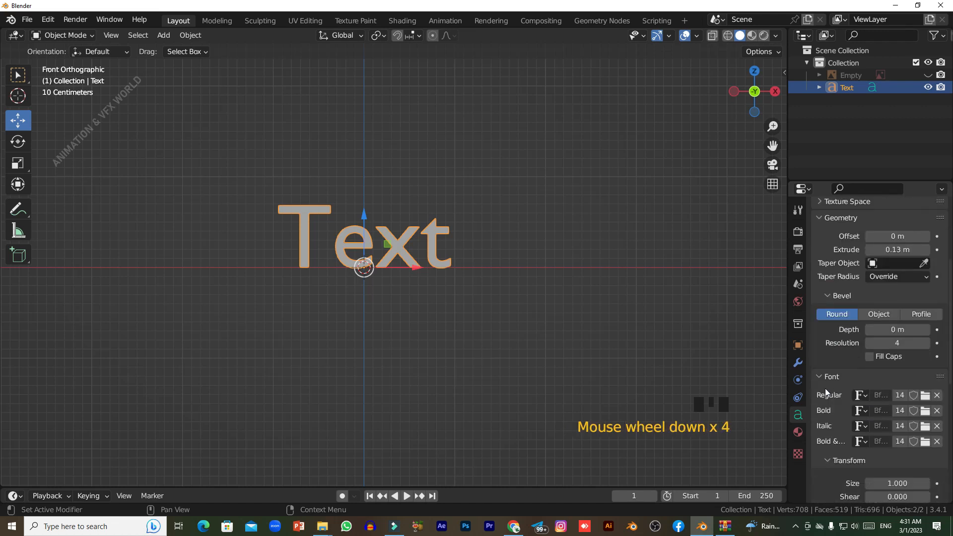
left_click(819, 381)
left_click(819, 380)
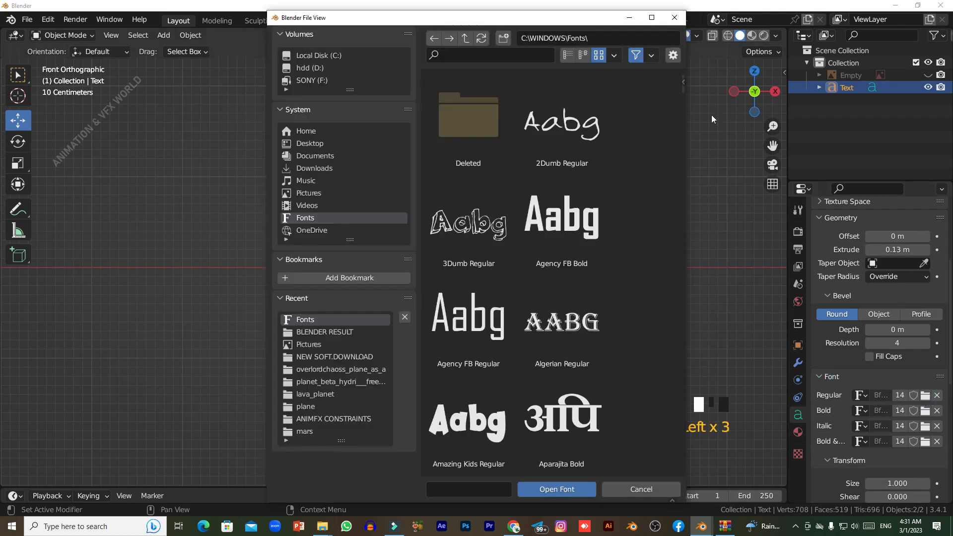
left_click(651, 17)
Step: Search the Windows fonts for "mang" and load Mangal Regular (mangal.ttf) as the text's Regular font
left_click(658, 25)
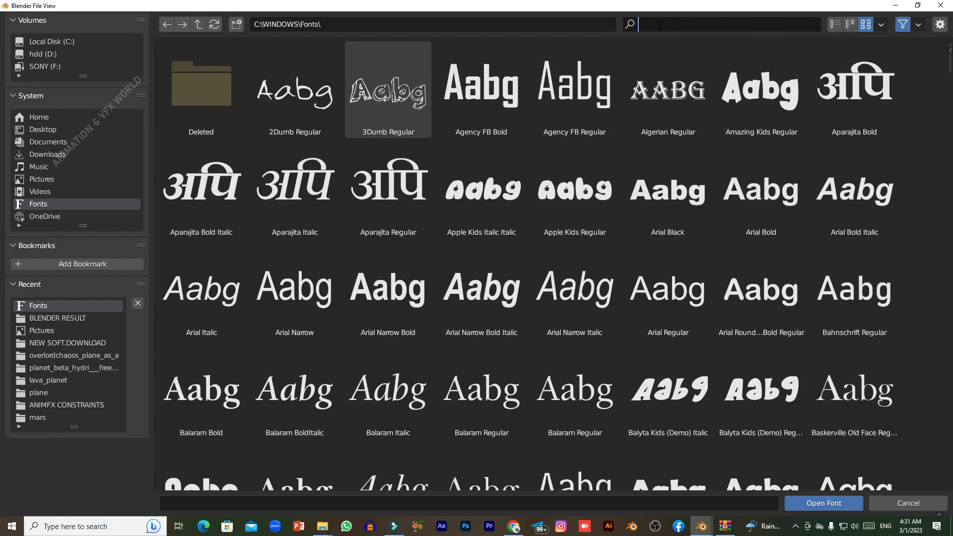
type("mang")
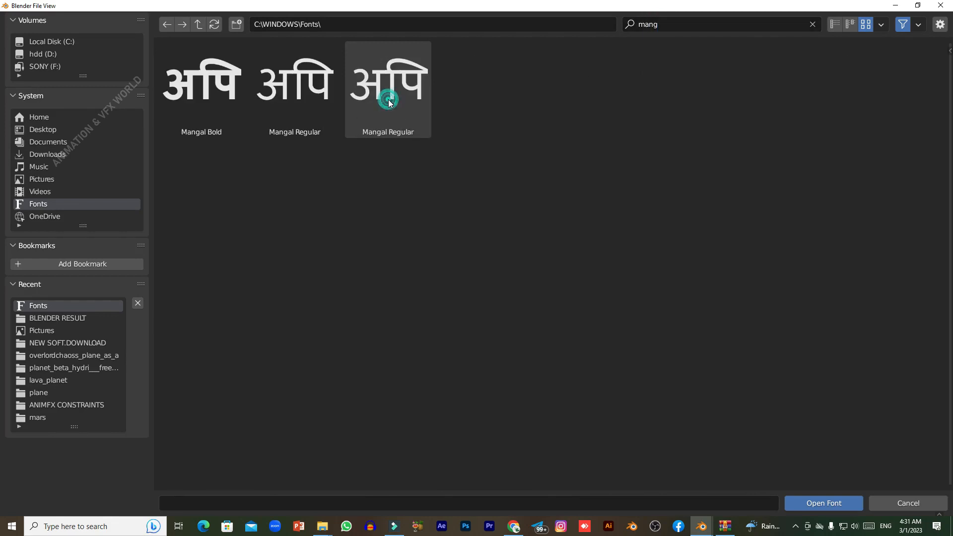
left_click(212, 99)
left_click(394, 88)
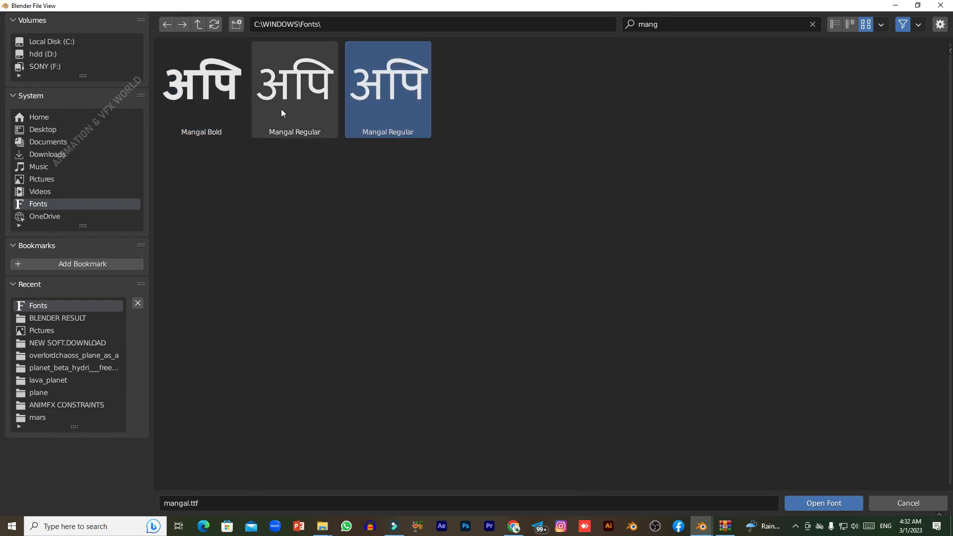
left_click(820, 503)
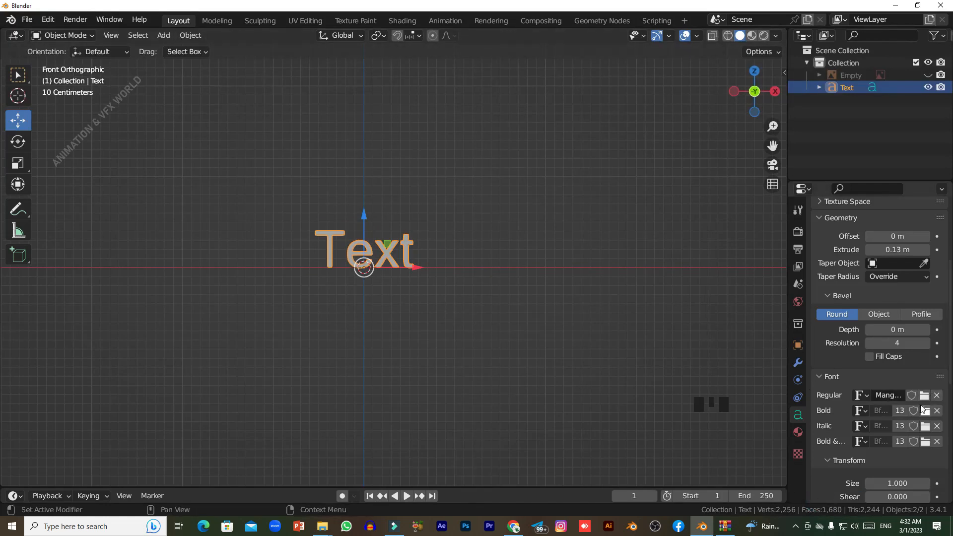
Step: Switch the keyboard input language to Hindi Devanagari - INSCRIPT
left_click(884, 530)
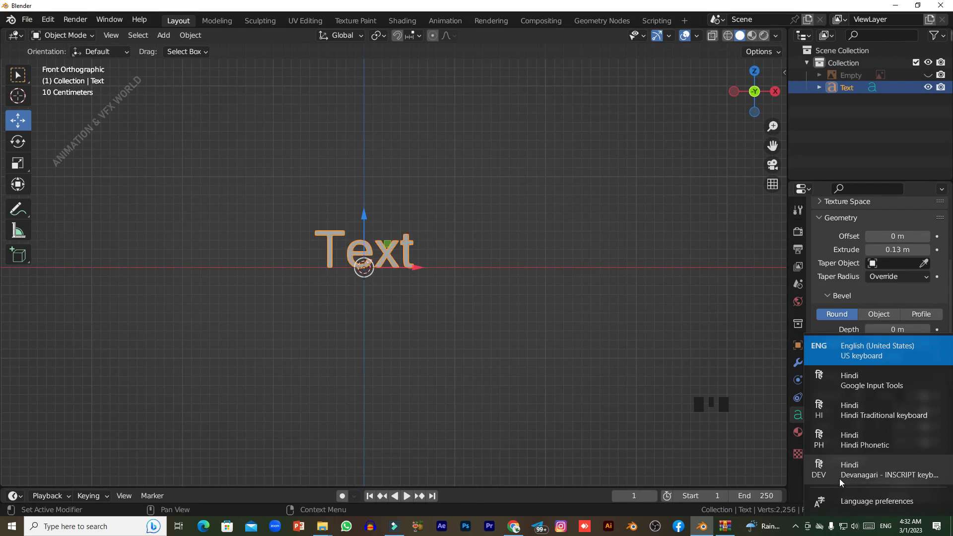
left_click(866, 474)
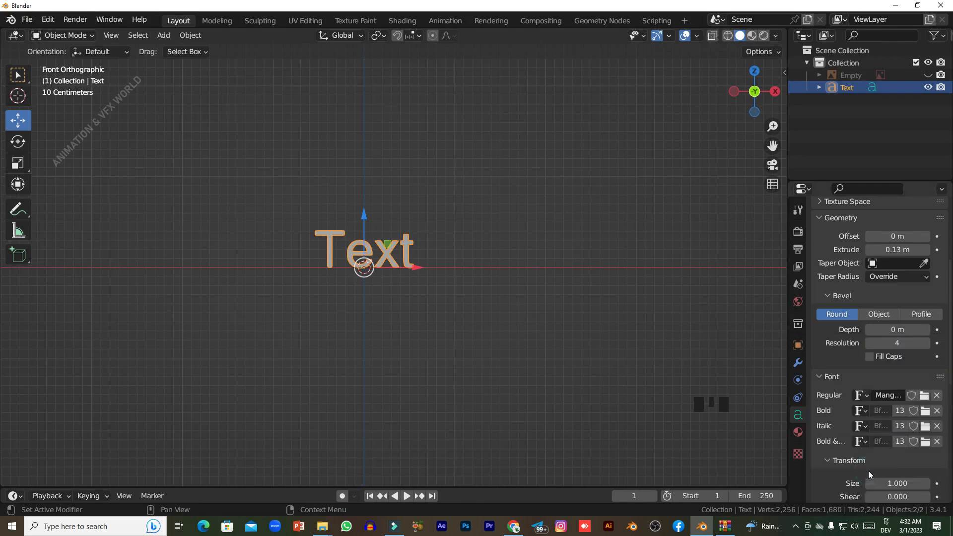
left_click(886, 526)
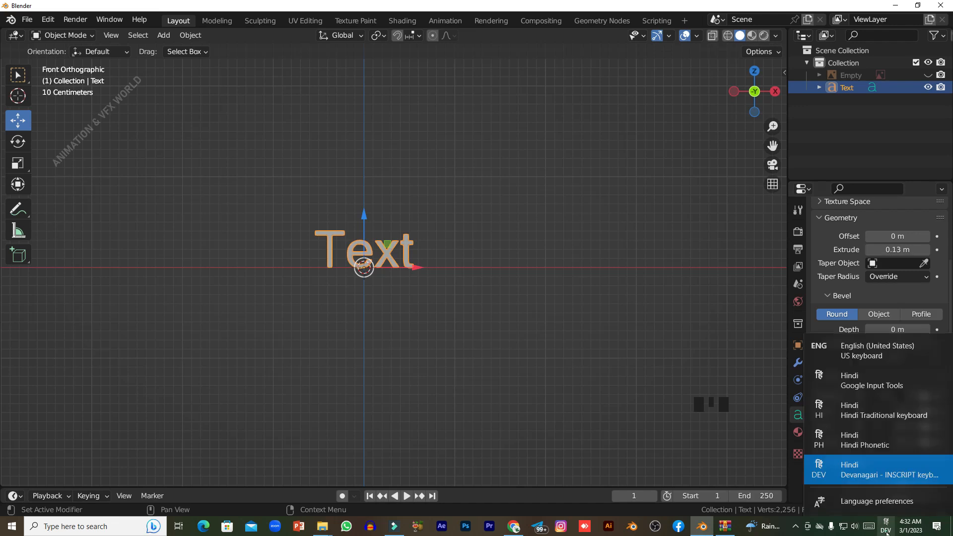
left_click(859, 470)
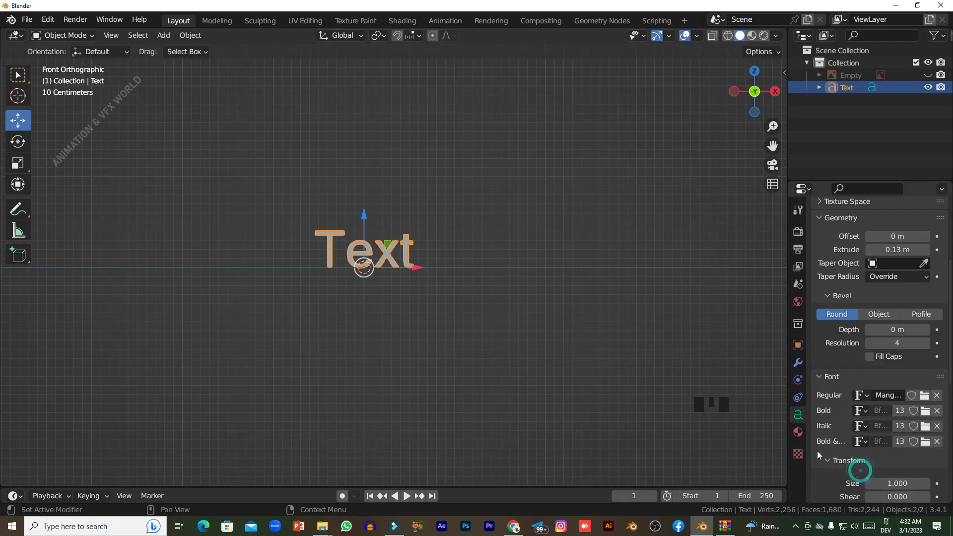
Step: Open the text object for editing and delete its default text
key("Tab")
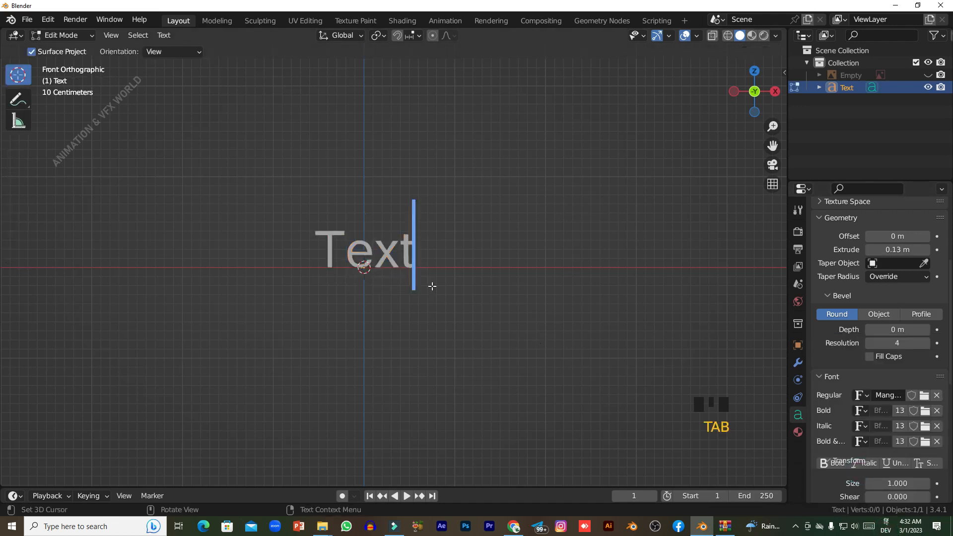
key("BackSpace")
key("BackSpace")
key("BackSpace")
key("BackSpace")
key("BackSpace")
key("BackSpace")
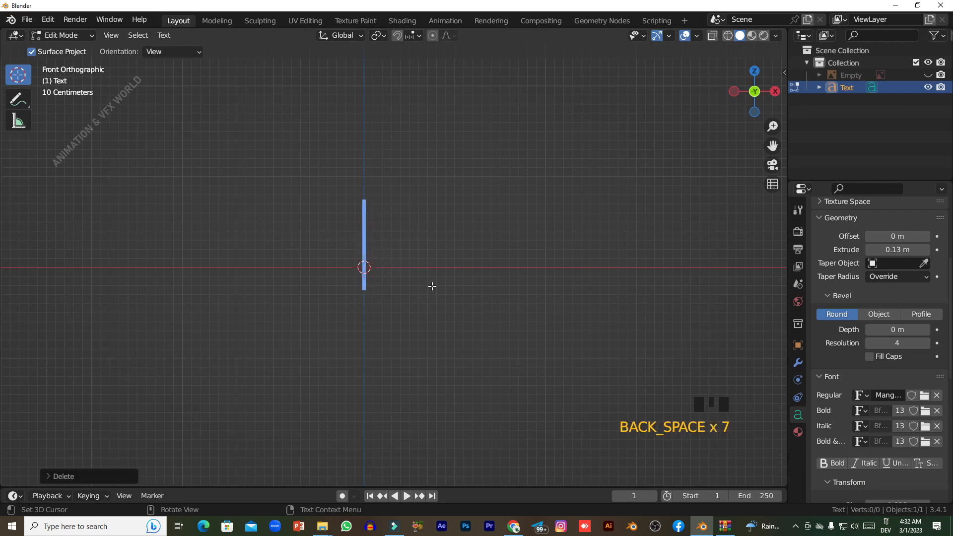
Step: Try the Hindi layout in the text object with random characters, replace them with कोसोत, and leave text editing
type("ोपेरकलसेकलंकेर")
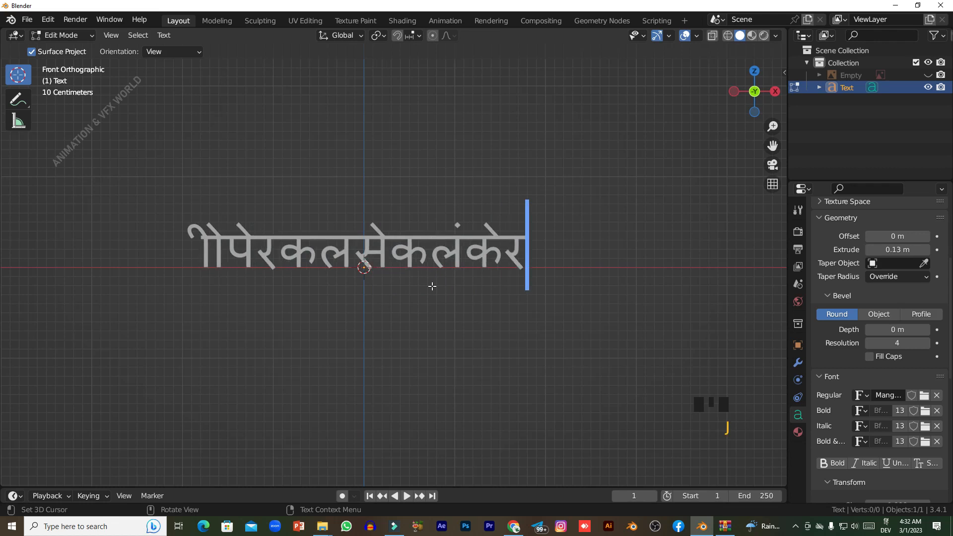
type("लक")
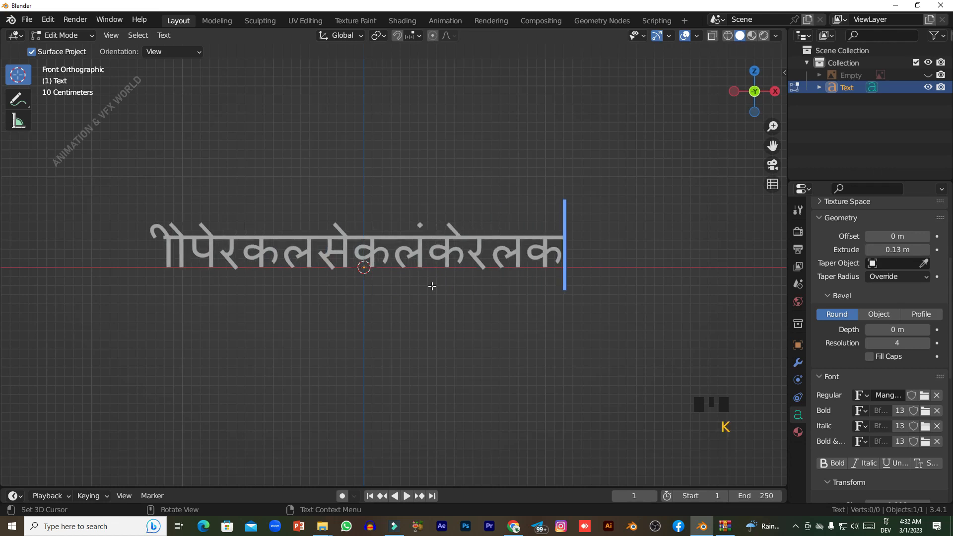
key("BackSpace")
key("BackSpace")
key("BackSpace")
key("BackSpace")
key("BackSpace")
key("BackSpace")
key("BackSpace")
key("BackSpace")
key("BackSpace")
key("BackSpace")
key("BackSpace")
key("BackSpace")
key("BackSpace")
key("BackSpace")
key("BackSpace")
key("BackSpace")
key("BackSpace")
key("BackSpace")
key("BackSpace")
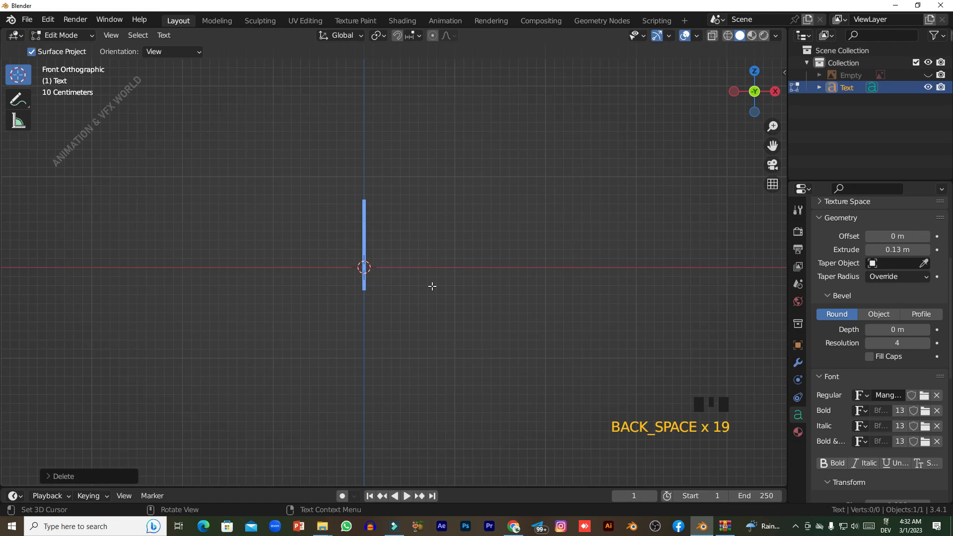
type("कोसोत")
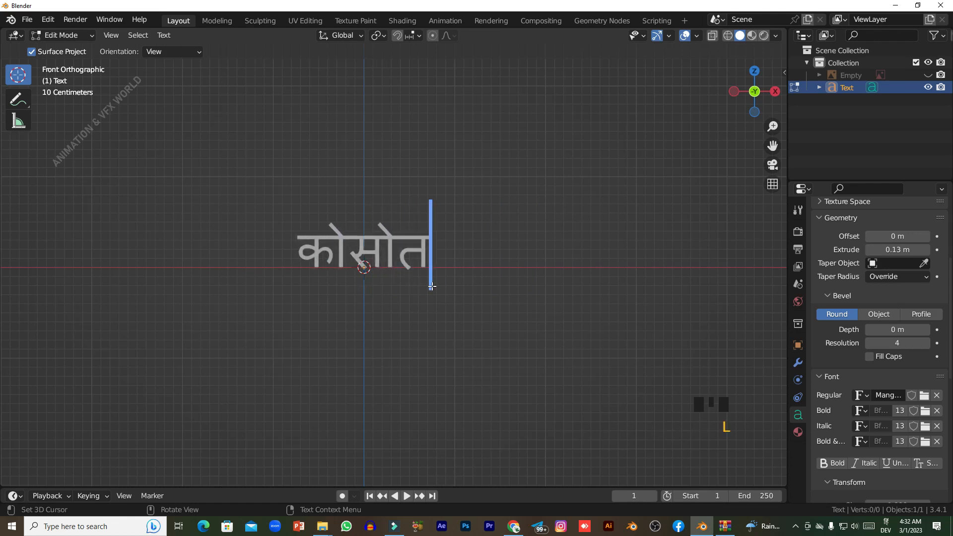
key("Tab")
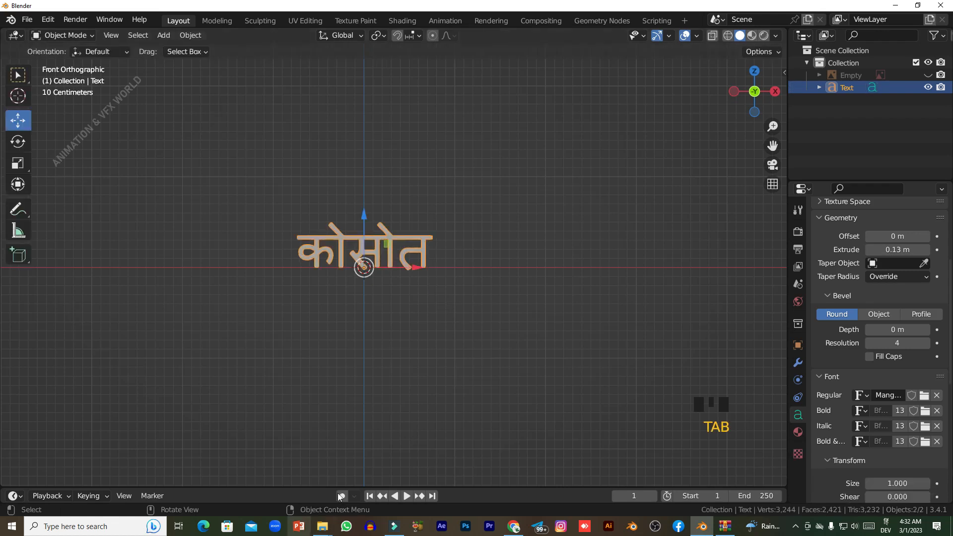
Step: Unhide the Hindi keyboard reference image, move it down to just above the text object, and deselect it
left_click(928, 75)
middle_click_drag(455, 229, 457, 302, "shift")
left_click(401, 227)
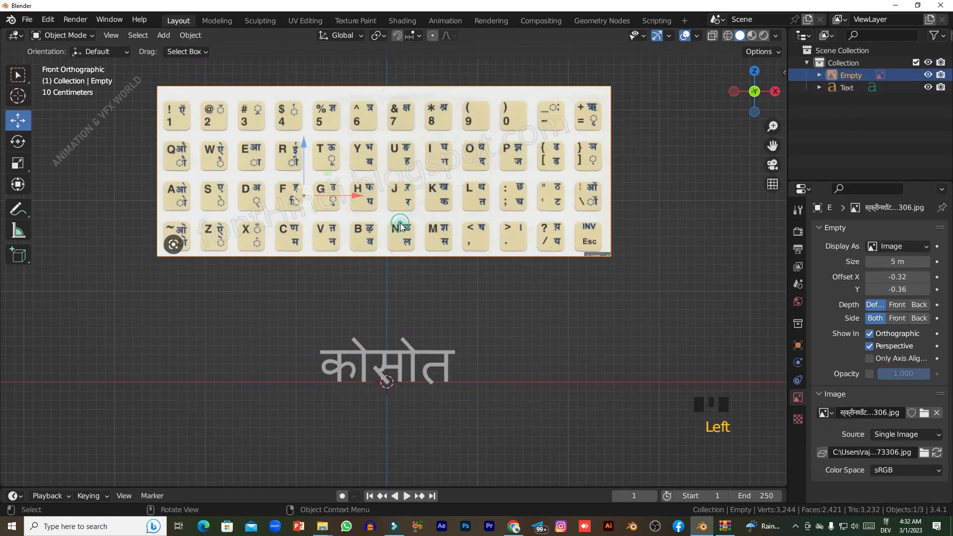
left_click_drag(304, 151, 305, 218)
middle_click_drag(598, 323, 600, 251, "shift")
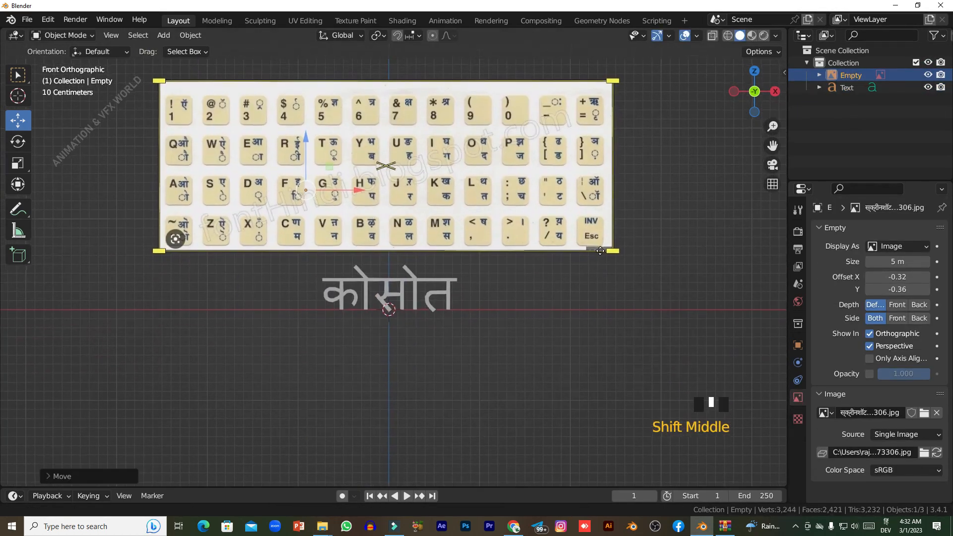
left_click_drag(304, 147, 300, 139)
left_click(527, 297)
left_click(445, 220)
left_click(559, 327)
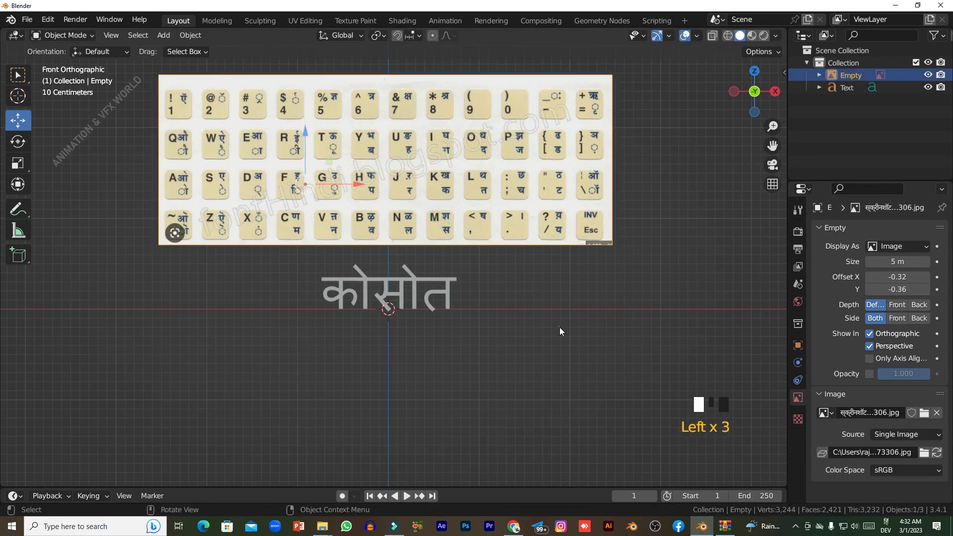
left_click(424, 210)
left_click(574, 326)
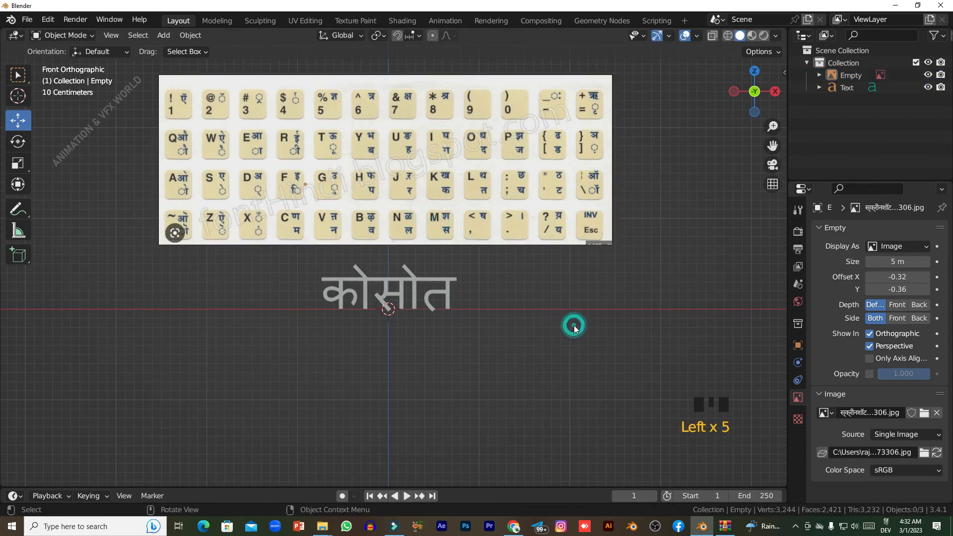
Step: Open the Hindi text below the keyboard image for editing and delete all its characters
left_click(412, 296)
key("Tab")
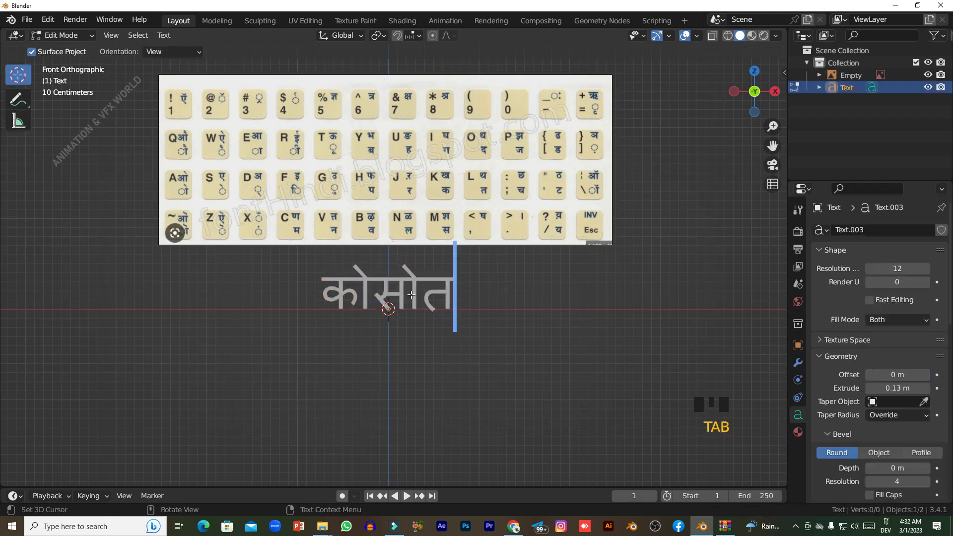
key("BackSpace")
key("BackSpace")
key("BackSpace")
key("BackSpace")
key("BackSpace")
key("BackSpace")
key("BackSpace")
key("BackSpace")
key("BackSpace")
key("BackSpace")
key("BackSpace")
key("BackSpace")
key("BackSpace")
key("BackSpace")
key("BackSpace")
key("BackSpace")
key("BackSpace")
key("BackSpace")
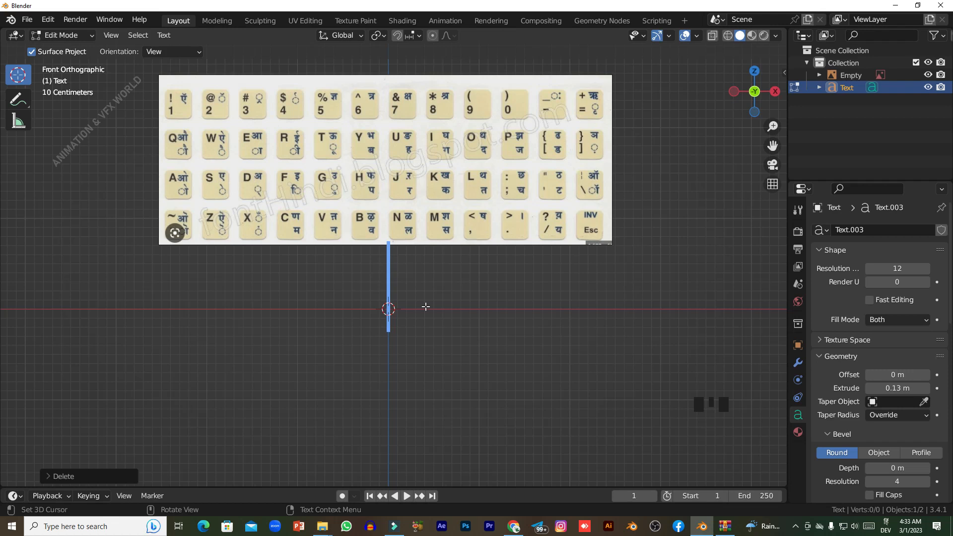
Step: Write the Hindi vowels अ आ इ, separated by spaces, in the empty text object, following the keyboard image
type("d")
key("BackSpace")
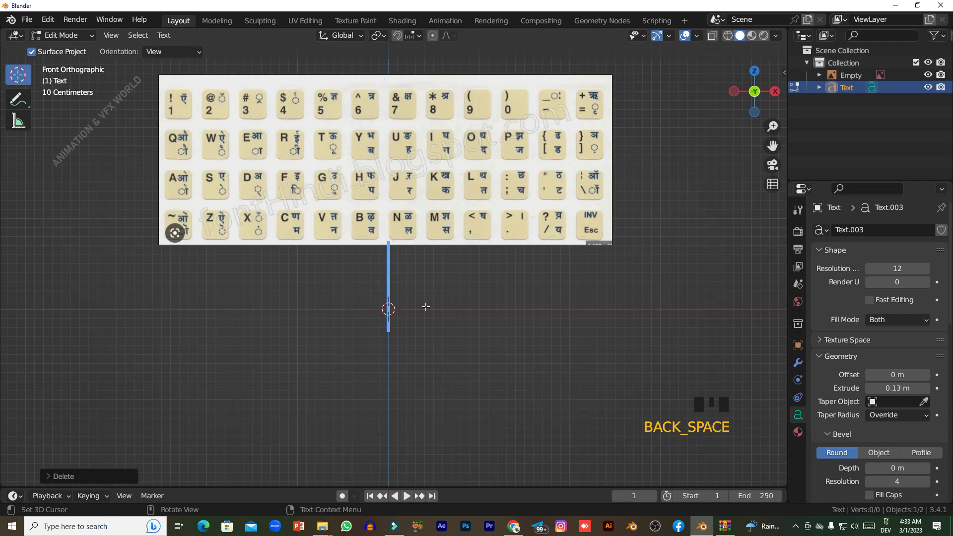
type("D")
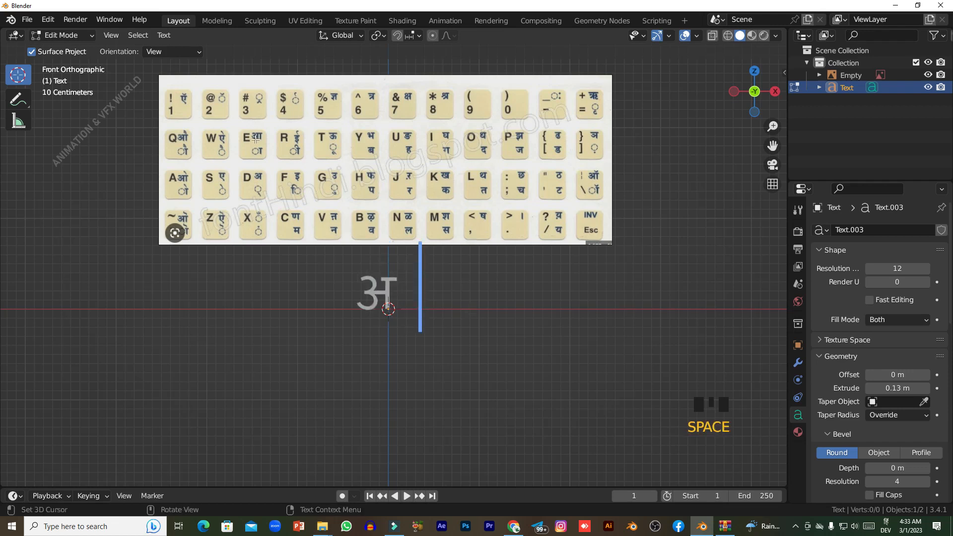
middle_click_drag(310, 154, 305, 186, "shift")
scroll(305, 187, "up", 2)
middle_click_drag(191, 125, 188, 153, "shift")
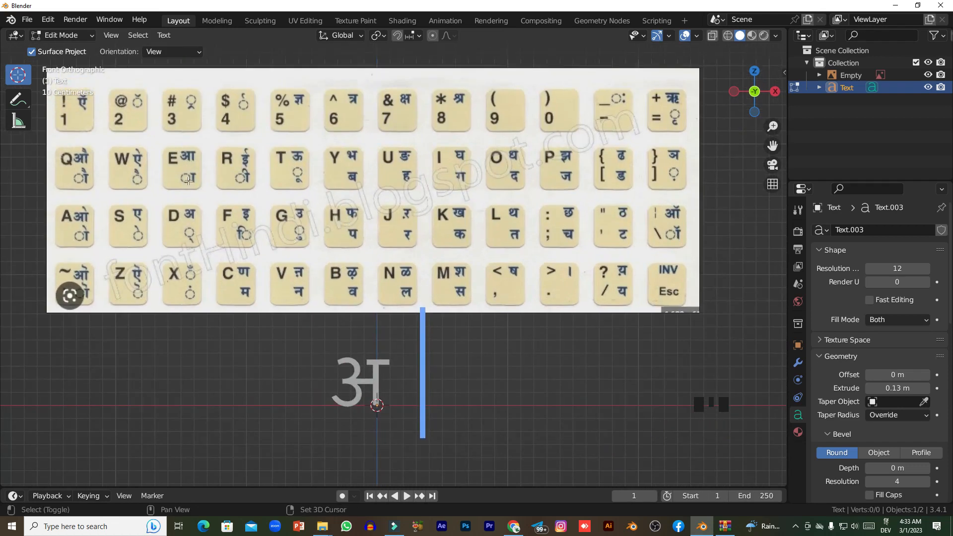
type("आ")
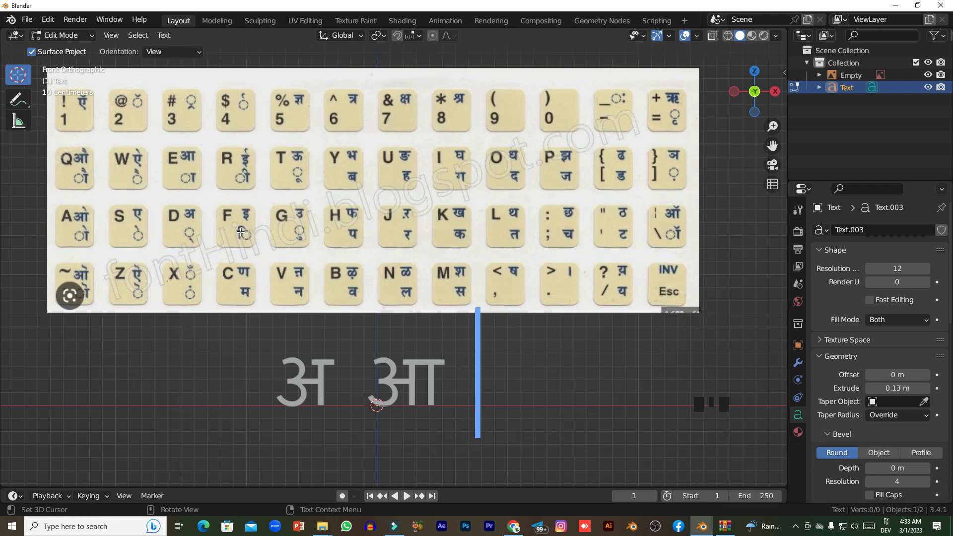
type("इ")
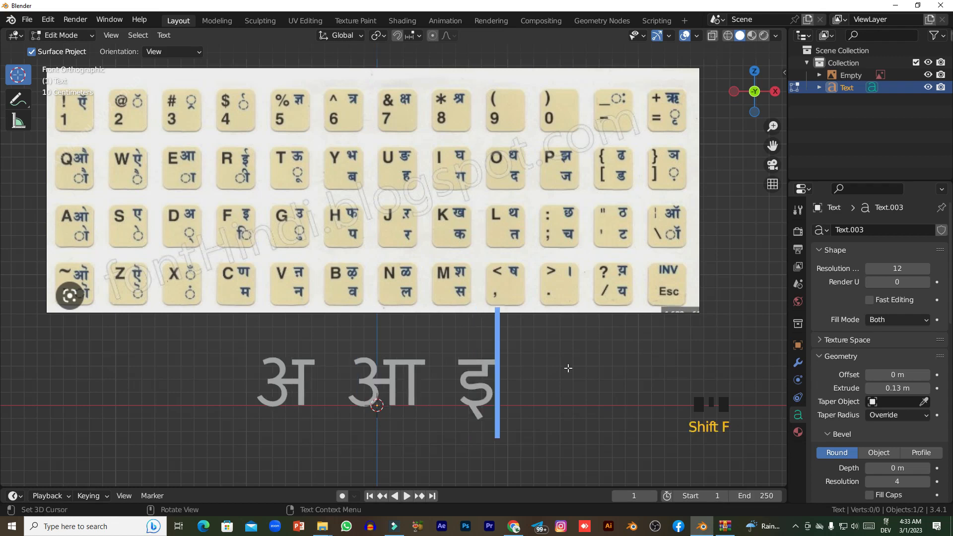
Step: Continue the first line of the text with the vowels ई उ ऊ, separated by spaces
middle_click_drag(587, 380, 556, 378, "shift")
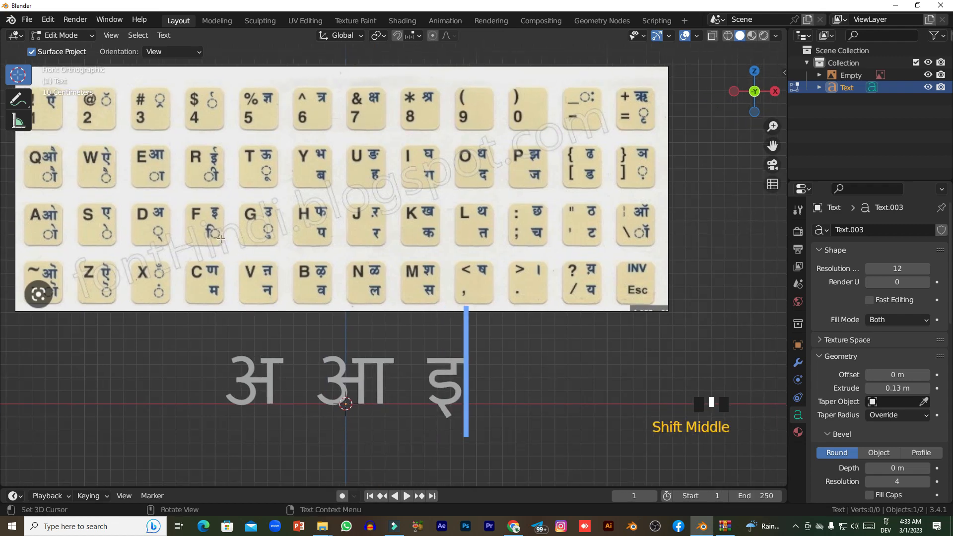
type("ई")
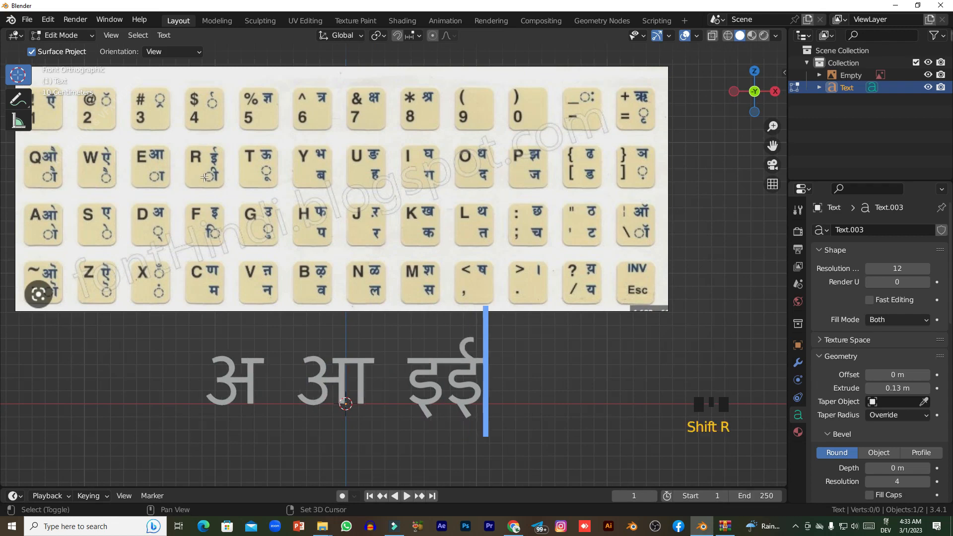
key("BackSpace")
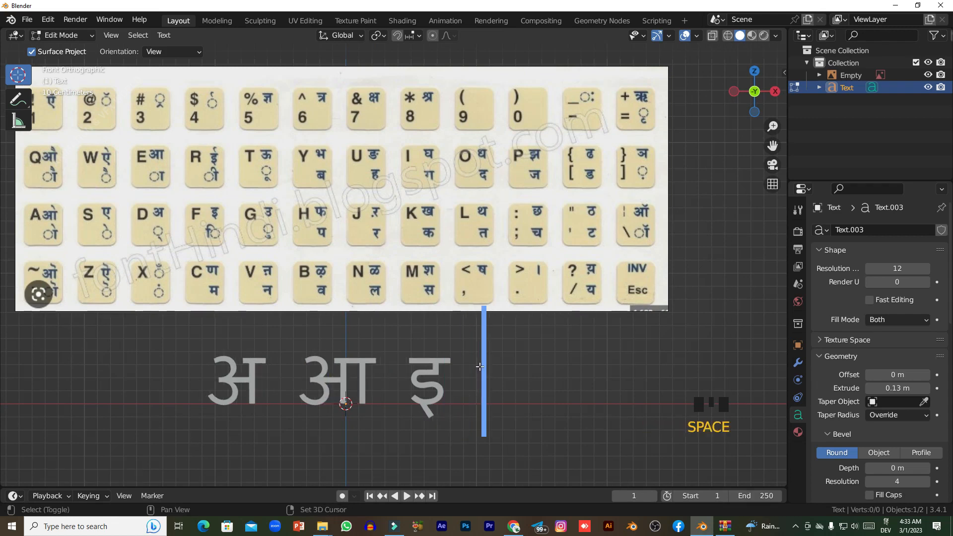
type("ई")
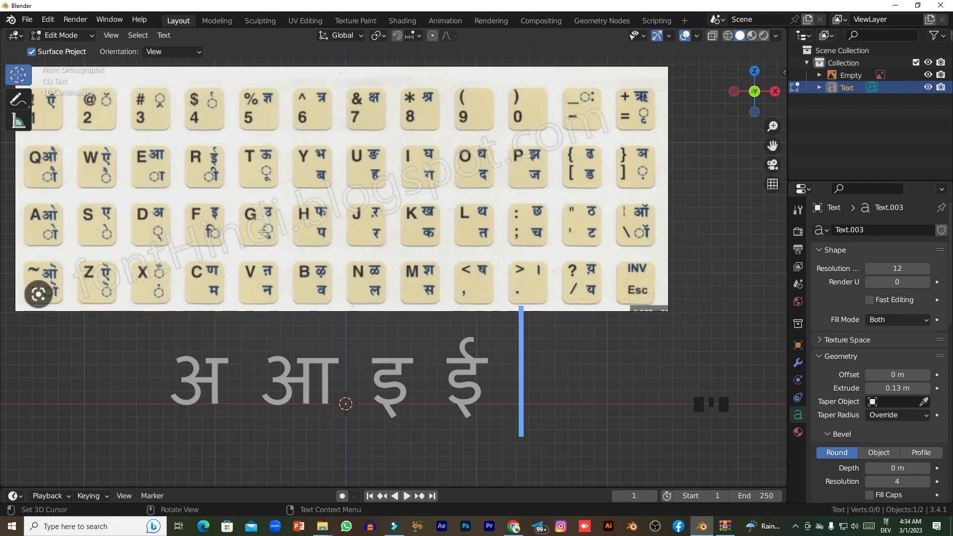
key("shift")
type("G")
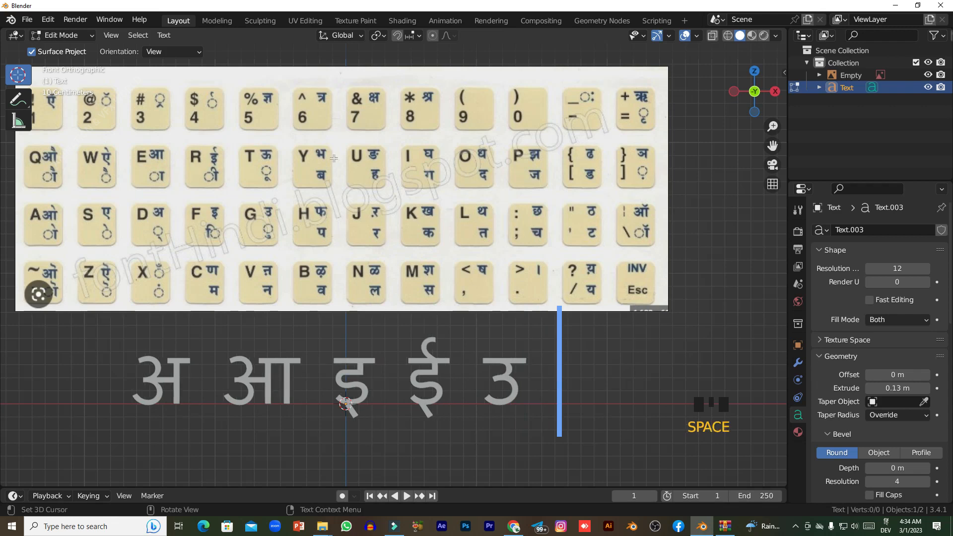
type(" T")
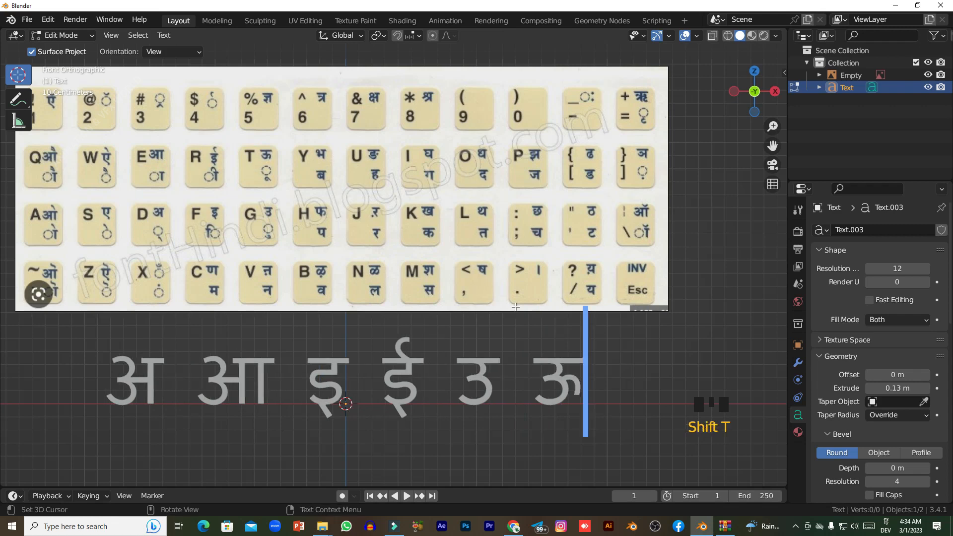
Step: Start a second line in the text object and write the vowels ए ऐ ओ औ, separated by spaces
scroll(514, 307, "down", 2)
scroll(573, 368, "up", 1)
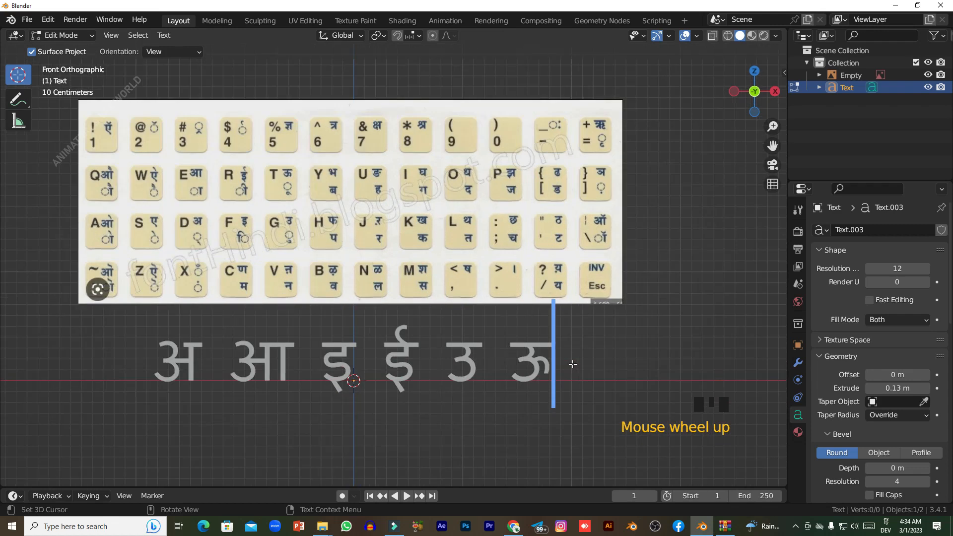
key("Return")
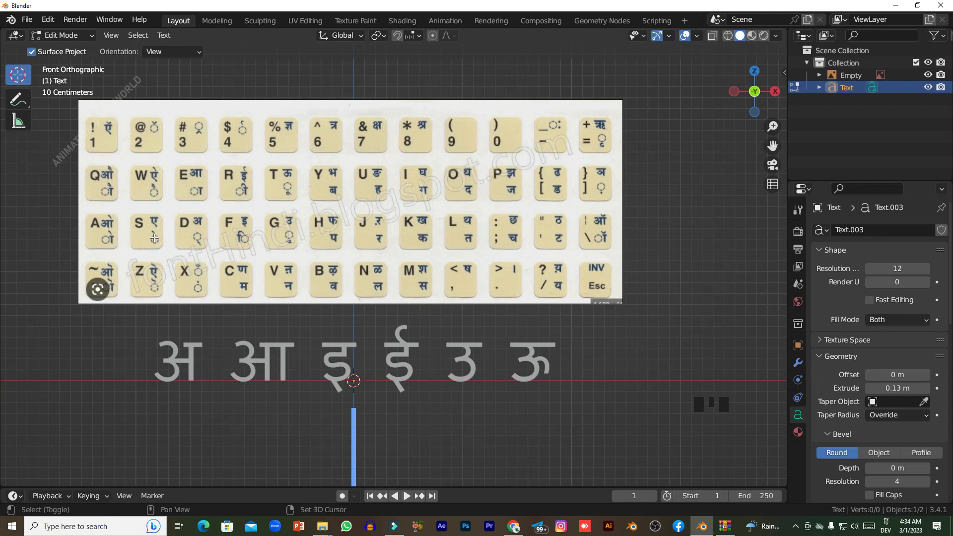
type("ए")
middle_click(455, 336, "shift")
middle_click_drag(456, 336, 454, 299, "shift")
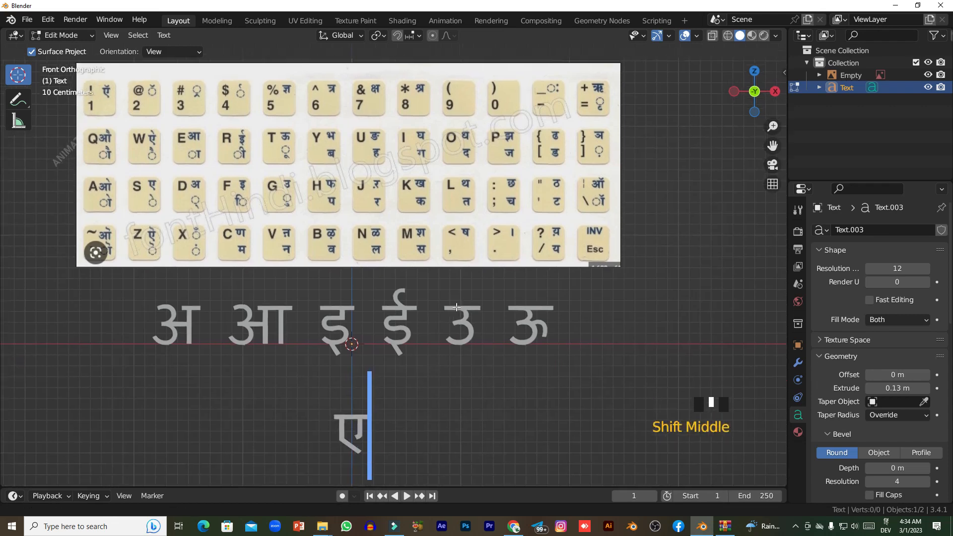
type("ऐ")
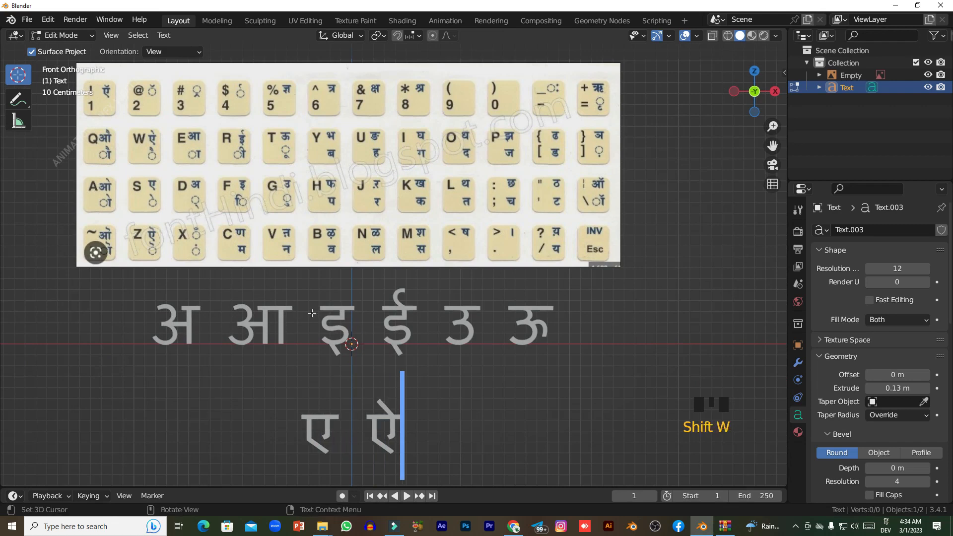
type(" ओ")
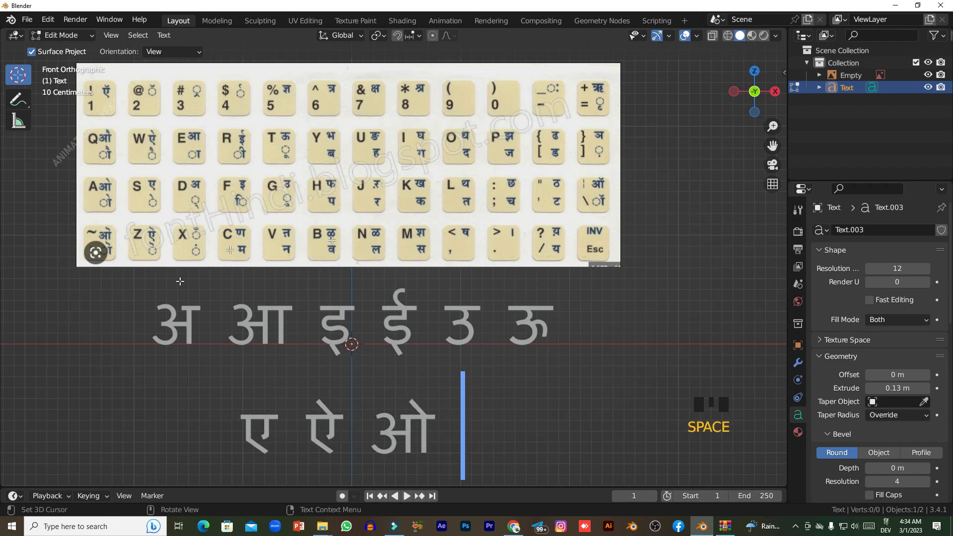
type("औ")
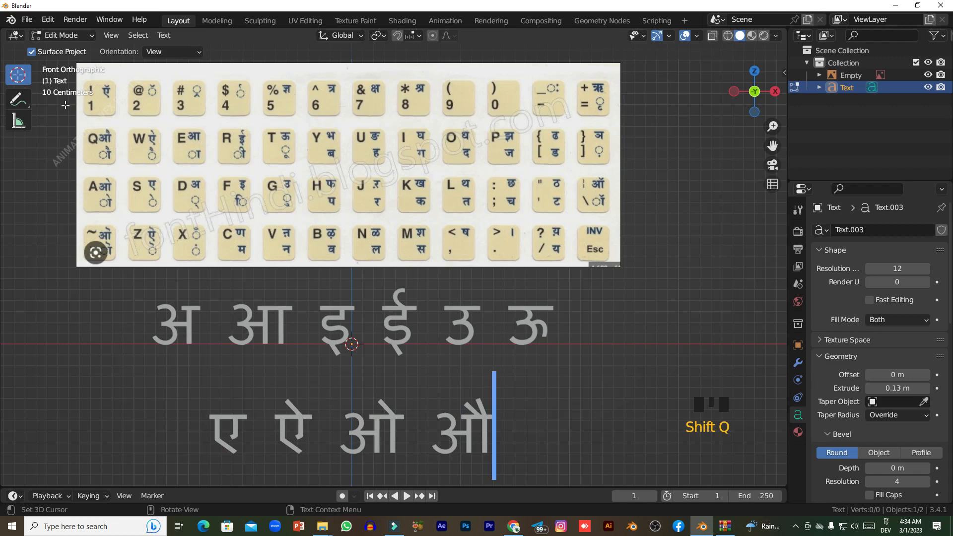
middle_click_drag(81, 123, 83, 107, "shift")
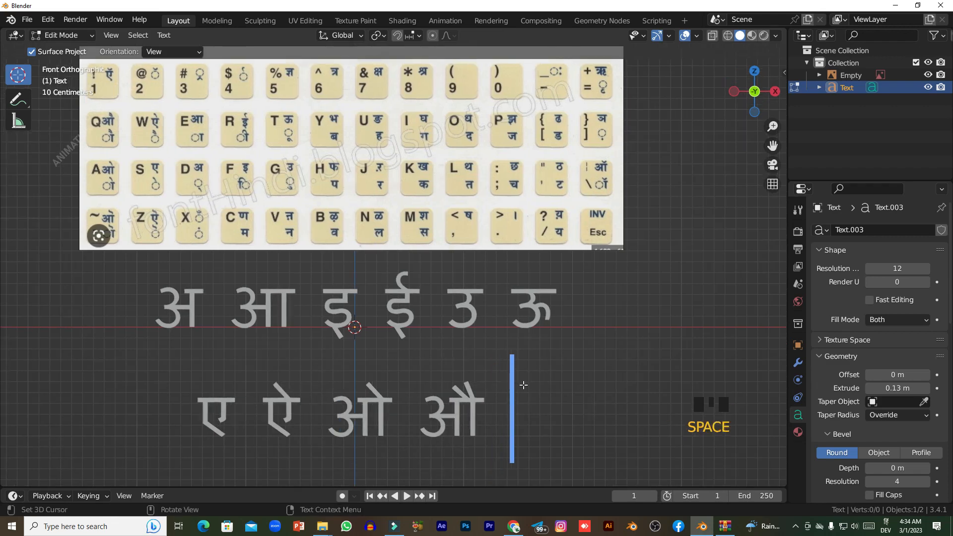
Step: Continue the second line of the text with the vowels अं अः, separated by a space, and leave text editing
middle_click_drag(524, 385, 522, 393, "shift")
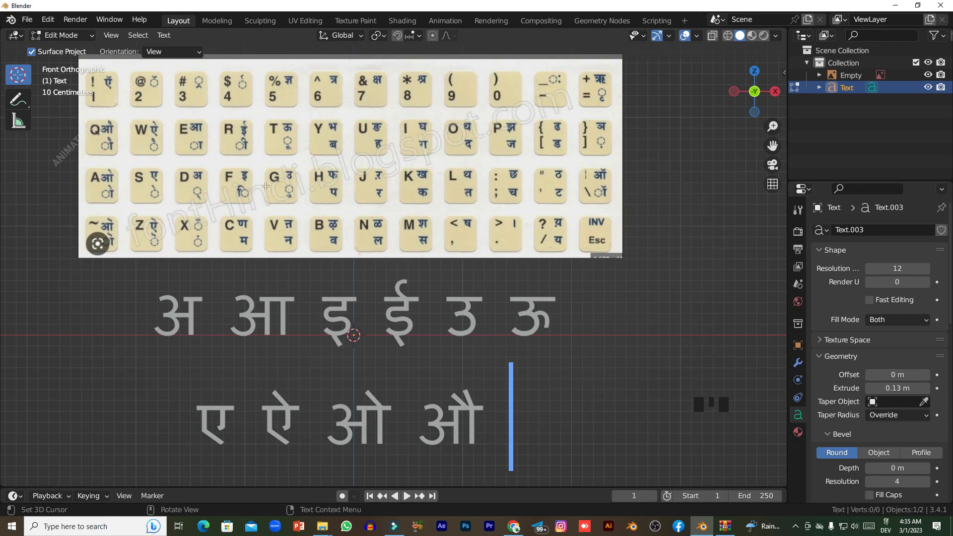
key("BackSpace")
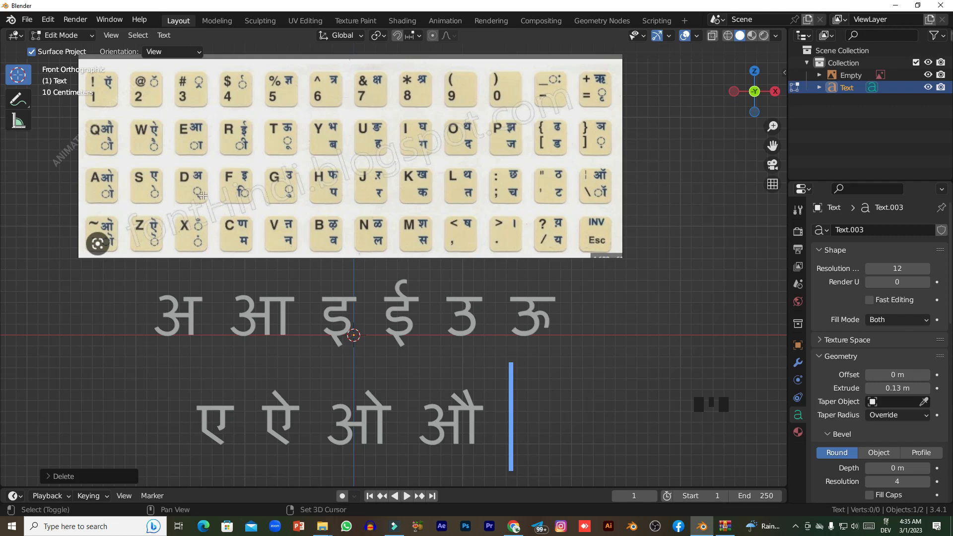
type("अ")
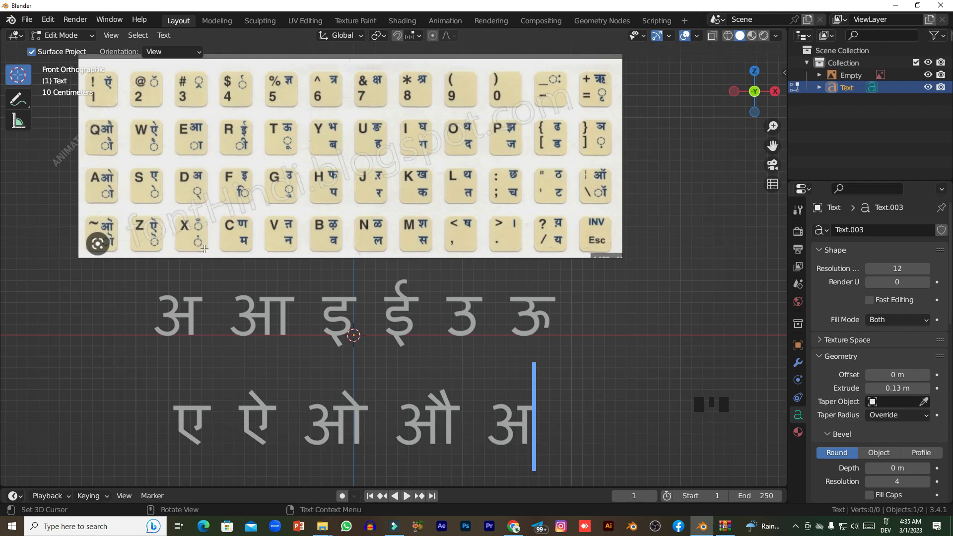
type("ं")
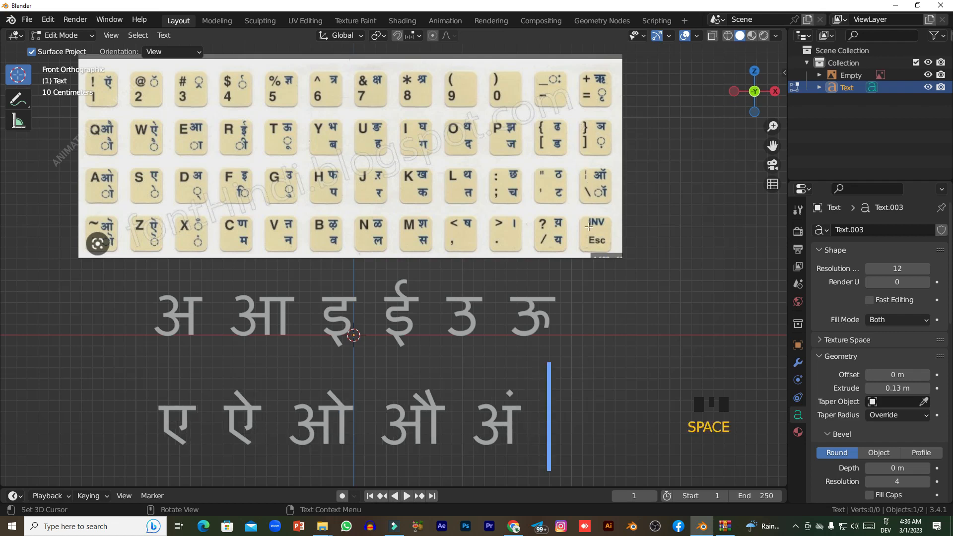
type(" अ")
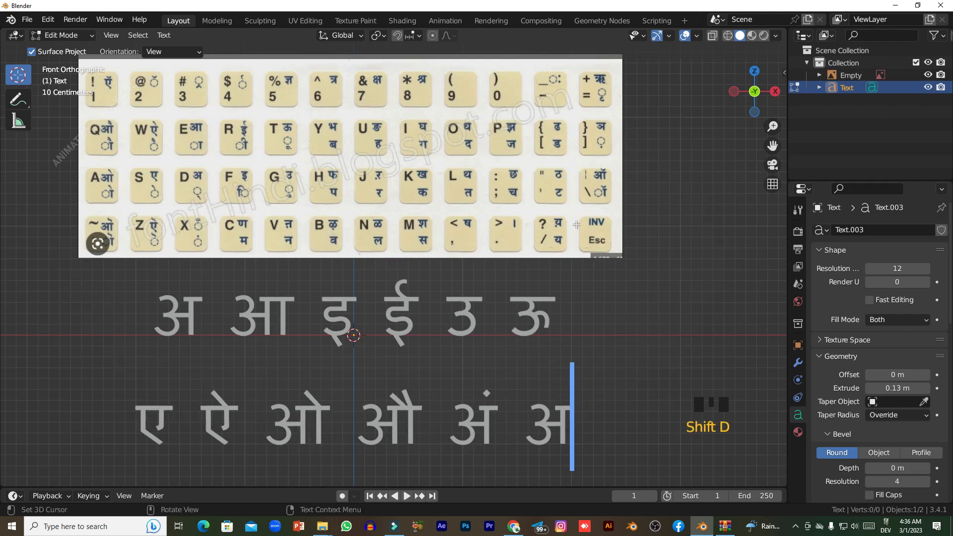
key("BackSpace")
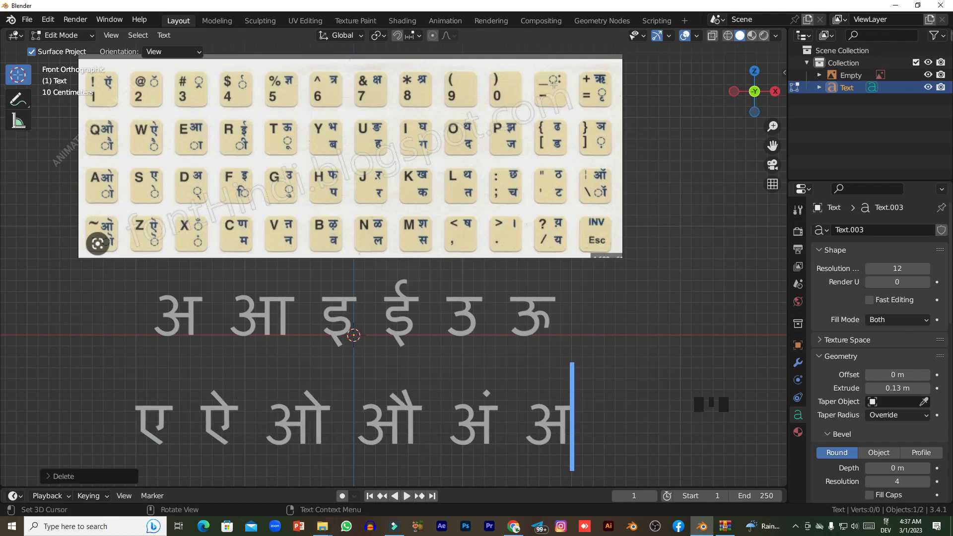
type("ः")
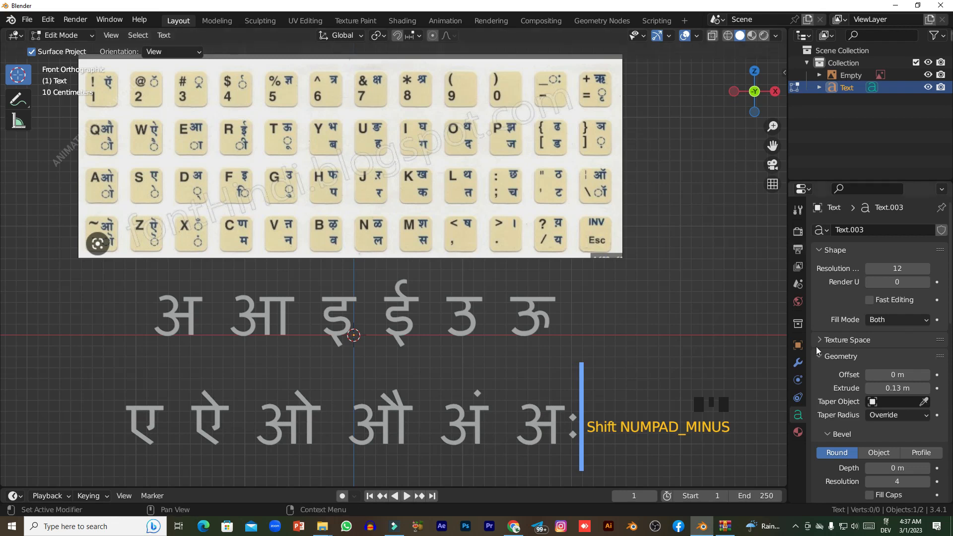
scroll(591, 346, "down", 4)
middle_click_drag(591, 347, 615, 347, "shift")
scroll(589, 331, "up", 4)
key("Tab")
Step: Examine the two lines of extruded vowels below the keyboard image from the front and from an angled perspective
scroll(596, 320, "down", 3)
key("KP_1")
scroll(520, 327, "up", 2)
middle_click_drag(520, 328, 545, 388, "shift")
scroll(539, 374, "down", 2)
scroll(541, 375, "up", 1)
scroll(540, 388, "up", 1)
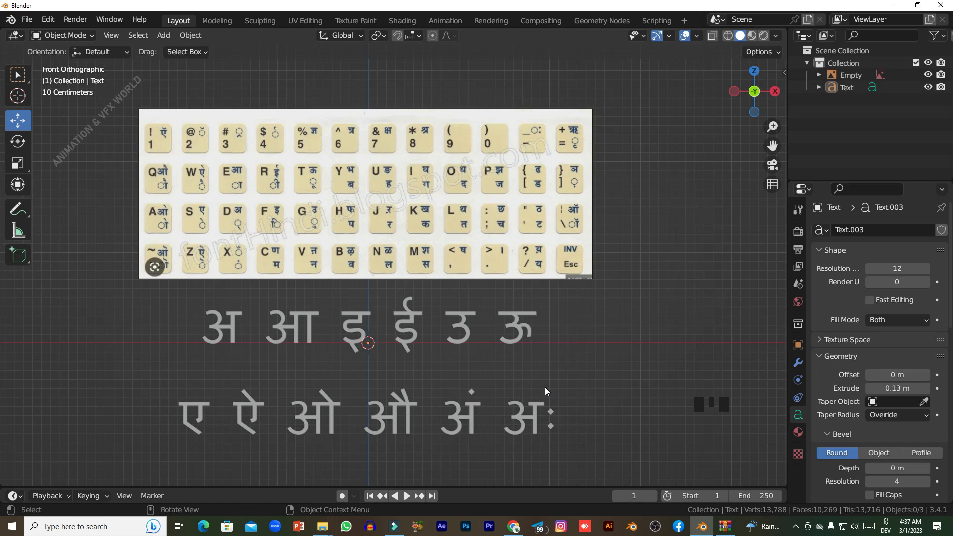
middle_click_drag(545, 391, 546, 340, "shift")
key("KP_1")
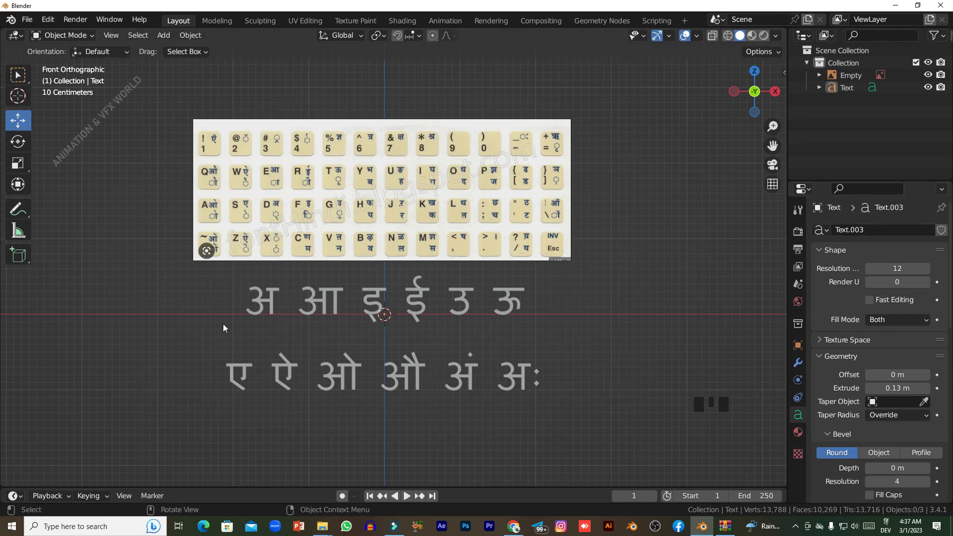
middle_click_drag(599, 290, 520, 339)
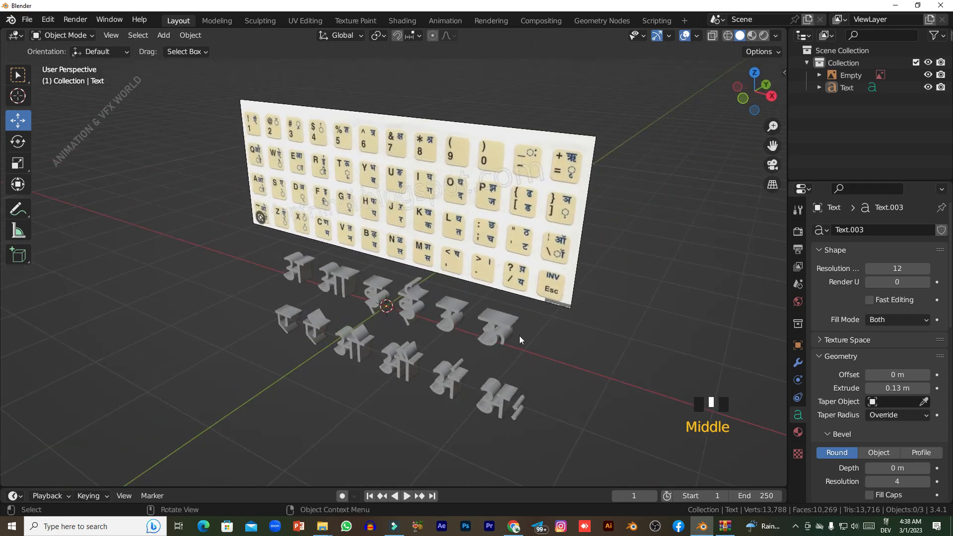
key("KP_1")
middle_click_drag(519, 335, 517, 330, "shift")
scroll(524, 327, "up", 1)
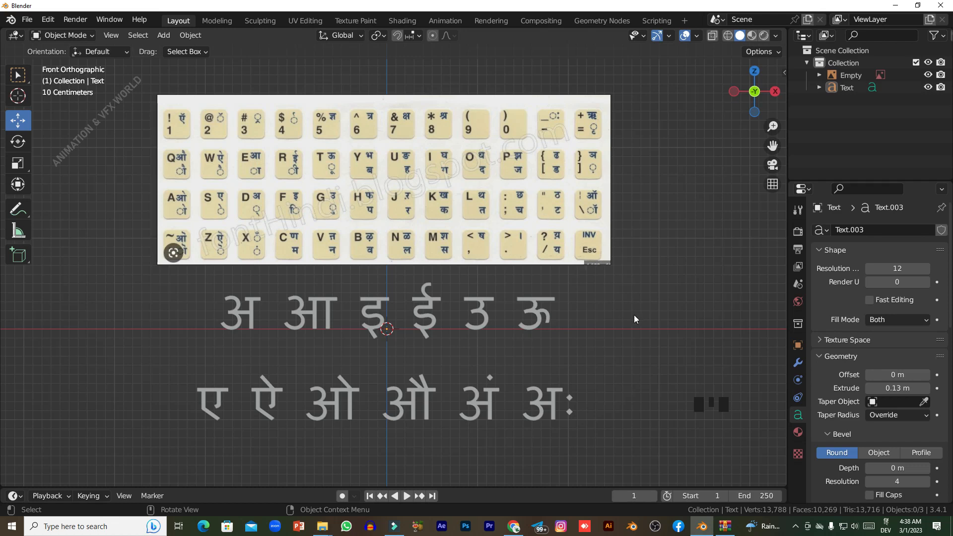
left_click(409, 217)
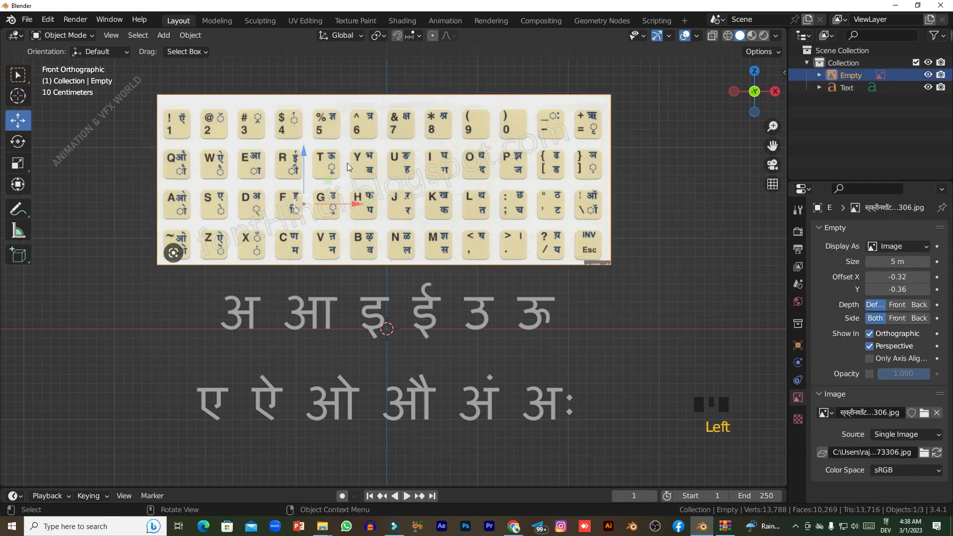
left_click(666, 203)
left_click(458, 182)
left_click(674, 274)
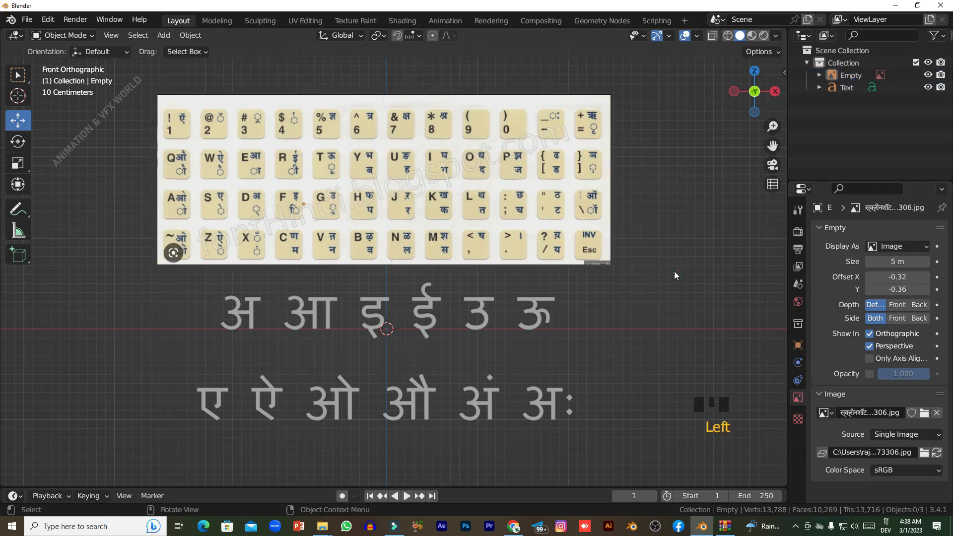